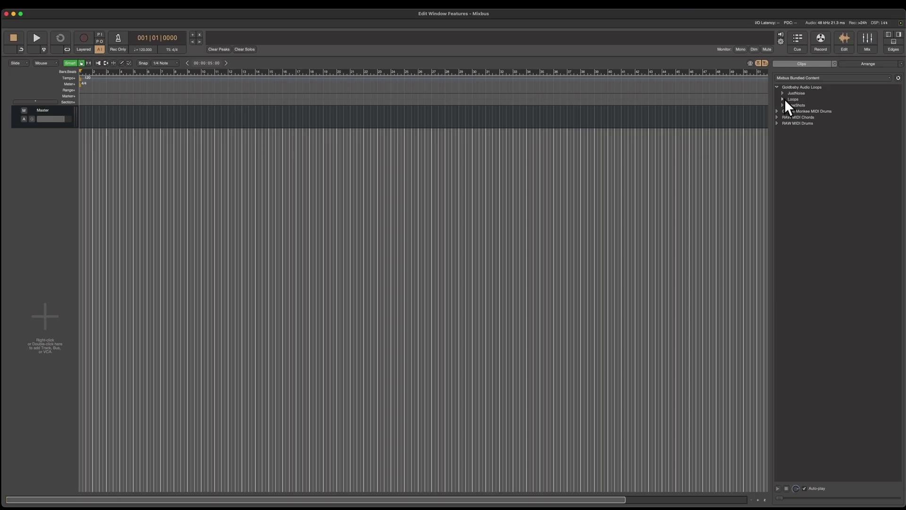
Place the 55B_Rock3.flac loop from the OldDrumMachines folder on a new track, starting just before bar 11.
{"action": "left_click", "coordinate": [783, 100]}
{"action": "left_click", "coordinate": [788, 112]}
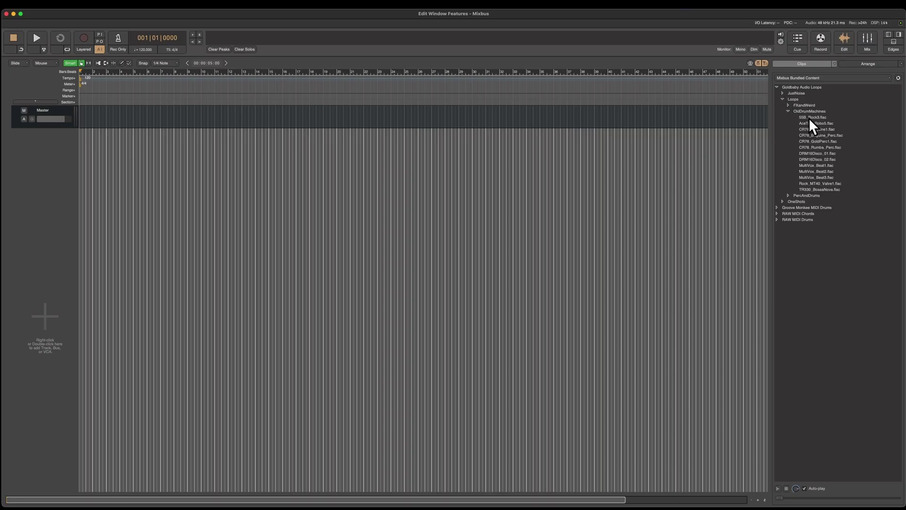
{"action": "left_click_drag", "start_coordinate": [809, 118], "coordinate": [212, 143]}
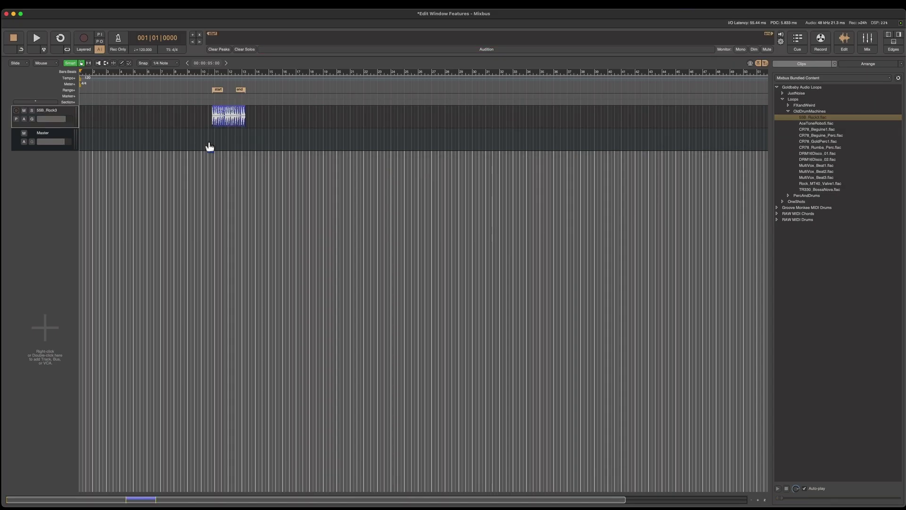
Increase the height of the 55B_Rock3 track and magnify the timeline around its selected clip.
{"action": "left_click_drag", "start_coordinate": [75, 124], "coordinate": [64, 145]}
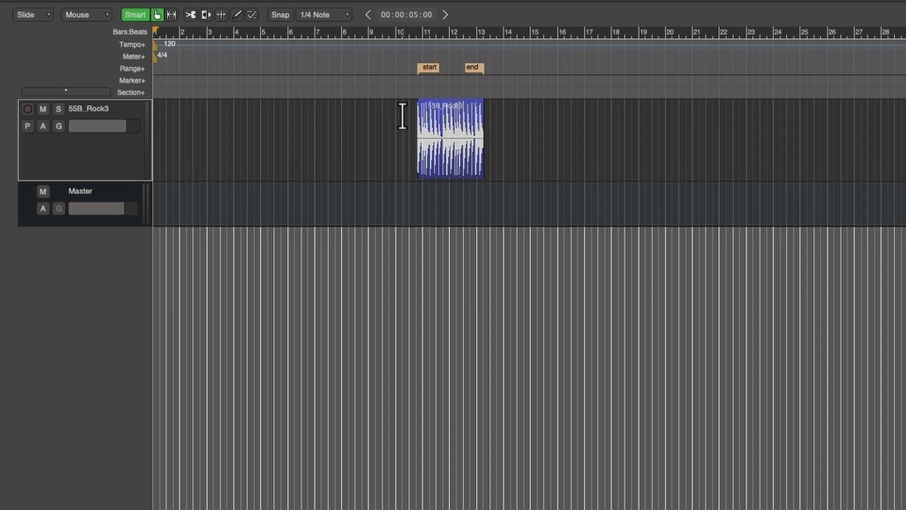
{"action": "left_click", "coordinate": [450, 165]}
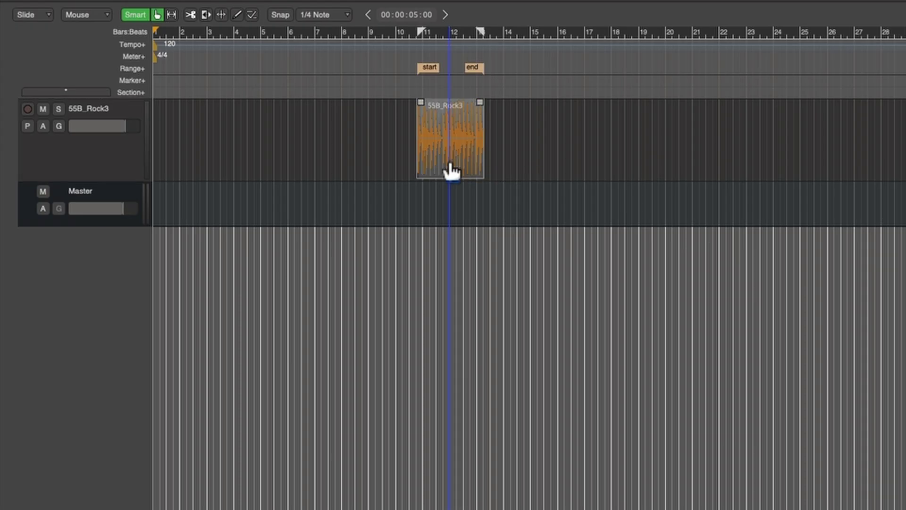
{"action": "key", "text": "equal"}
{"action": "key", "text": "equal"}
{"action": "key", "text": "equal"}
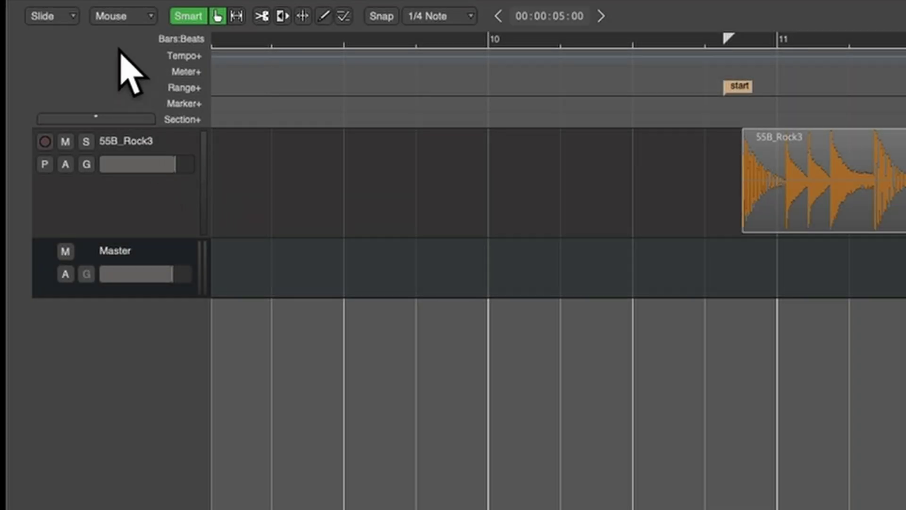
Review the Slide, Ripple and Lock edit modes and cycle through them, leaving Slide active.
{"action": "left_click", "coordinate": [50, 19]}
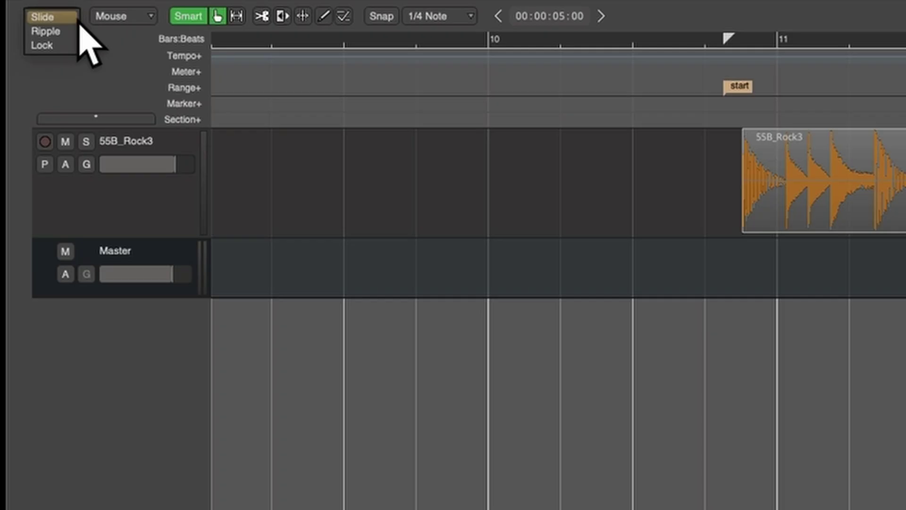
{"action": "left_click", "coordinate": [98, 47]}
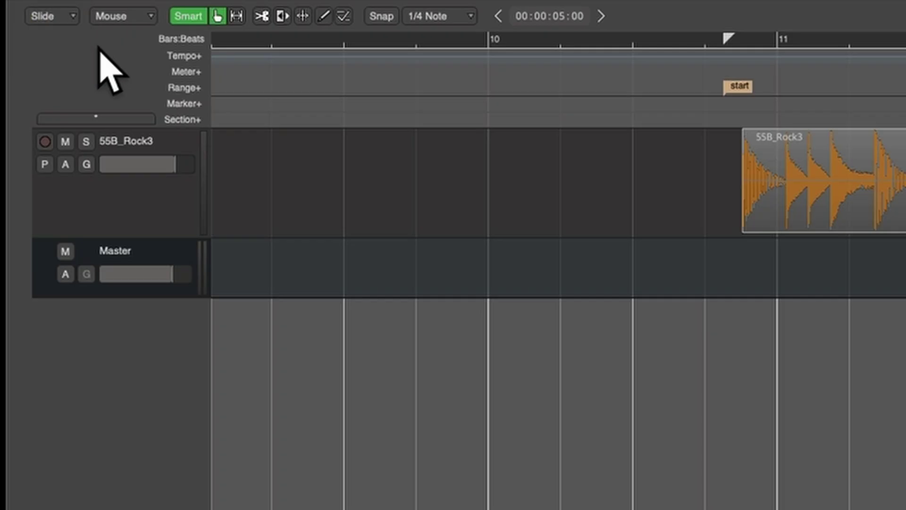
{"action": "key", "text": "1"}
{"action": "key", "text": "1"}
{"action": "key", "text": "1"}
{"action": "key", "text": "1"}
{"action": "key", "text": "1"}
{"action": "key", "text": "1"}
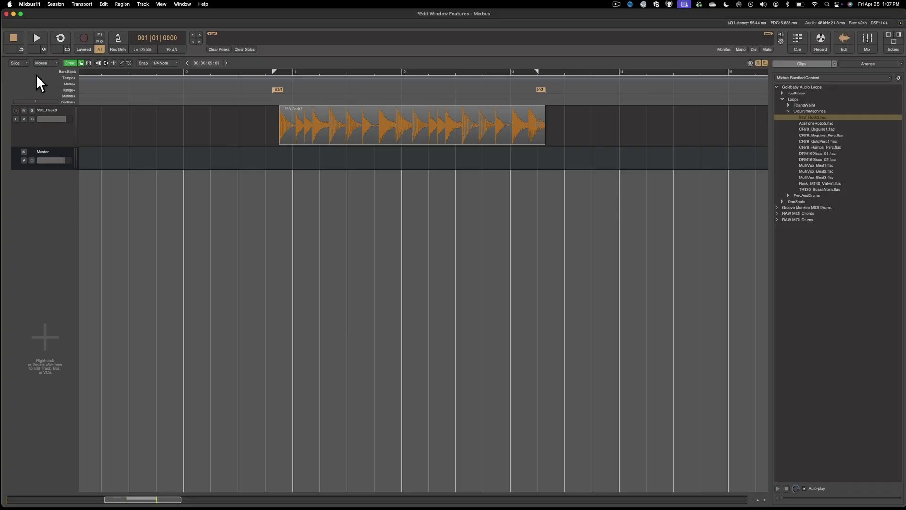
Move the loop clip freely down to a third track near bar 11, and enable Snap with a 1/4 Note grid.
{"action": "left_click_drag", "start_coordinate": [311, 142], "coordinate": [330, 238]}
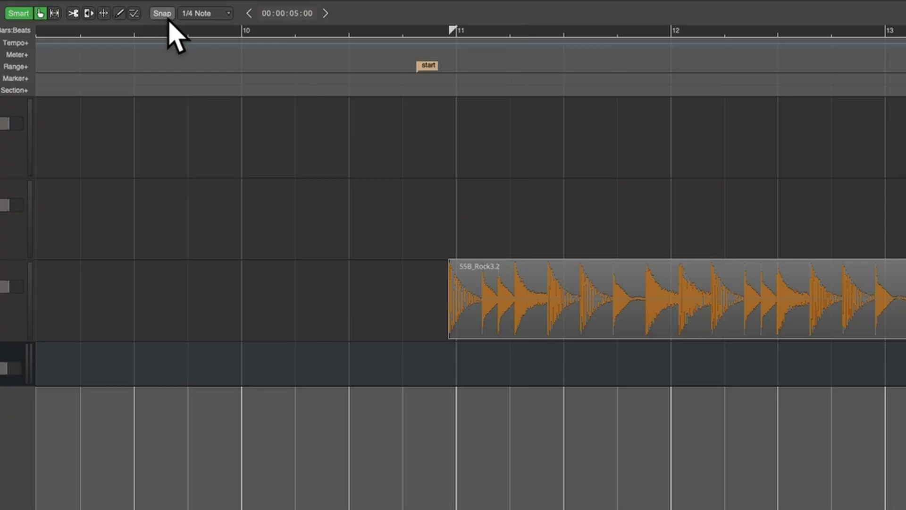
{"action": "left_click", "coordinate": [167, 18]}
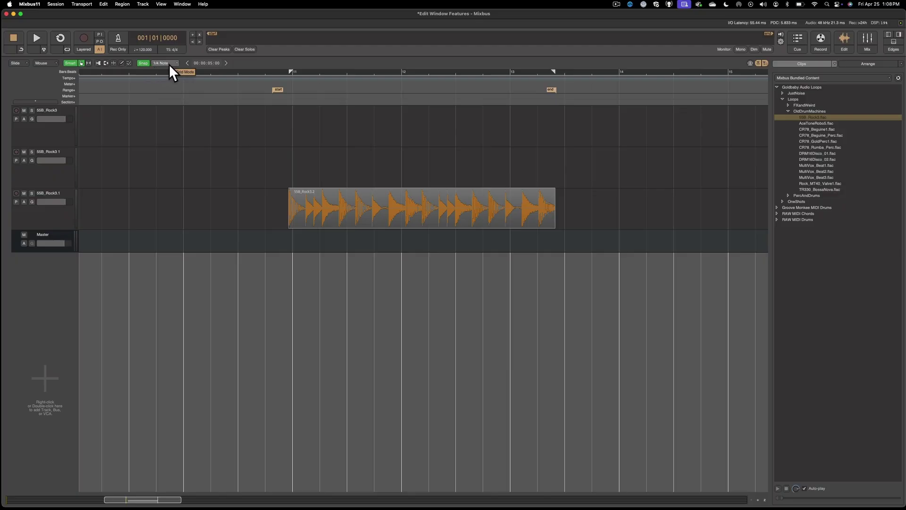
{"action": "left_click", "coordinate": [169, 63]}
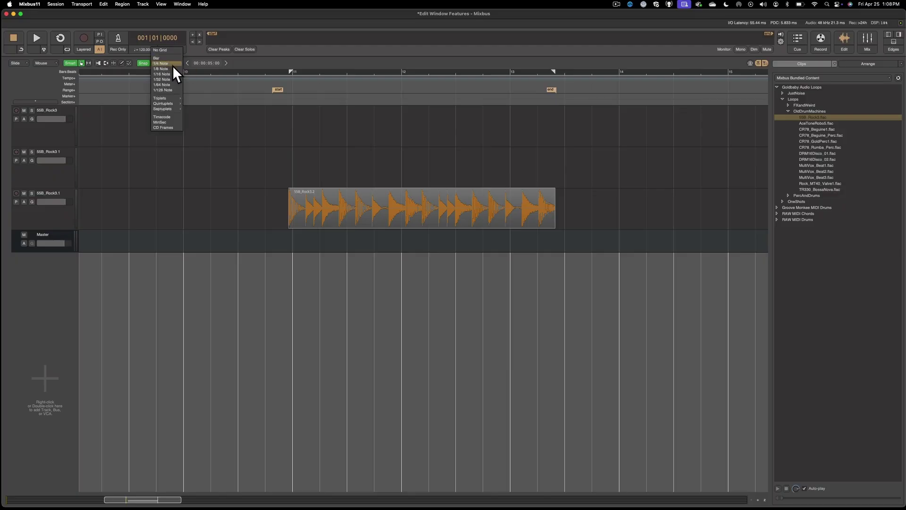
{"action": "left_click", "coordinate": [172, 65]}
Switch the edit mode to Lock and move the clip up to the first track at the same time position.
{"action": "left_click", "coordinate": [21, 63]}
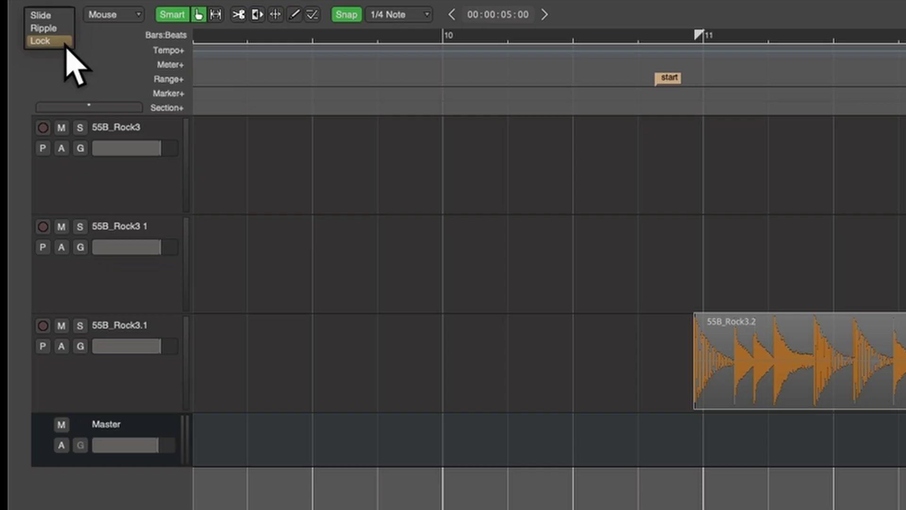
{"action": "left_click", "coordinate": [67, 45]}
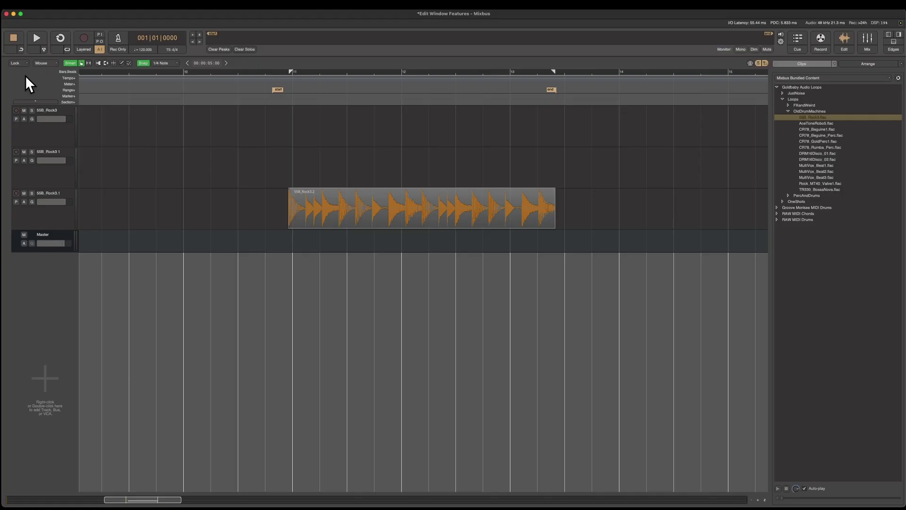
{"action": "left_click_drag", "start_coordinate": [355, 224], "coordinate": [373, 150]}
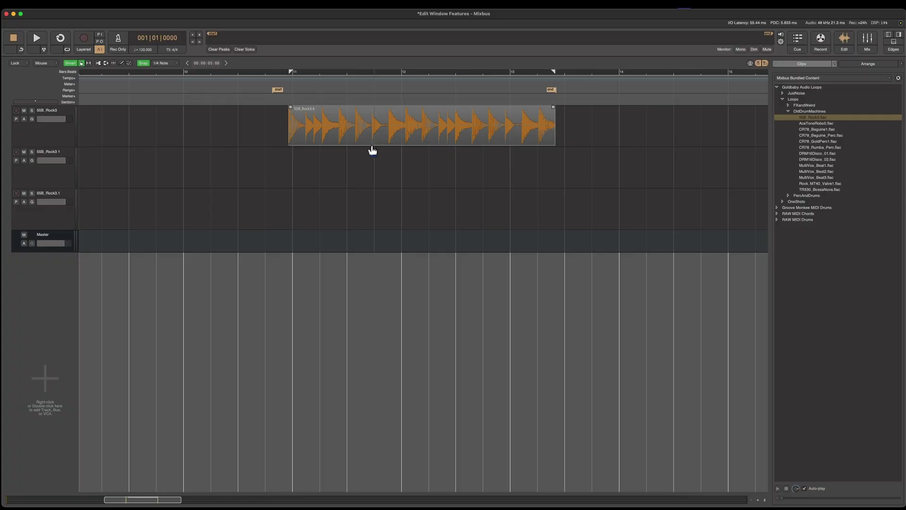
Switch the edit mode to Ripple and review the Selected, All and Interview options, keeping All.
{"action": "left_click", "coordinate": [23, 63]}
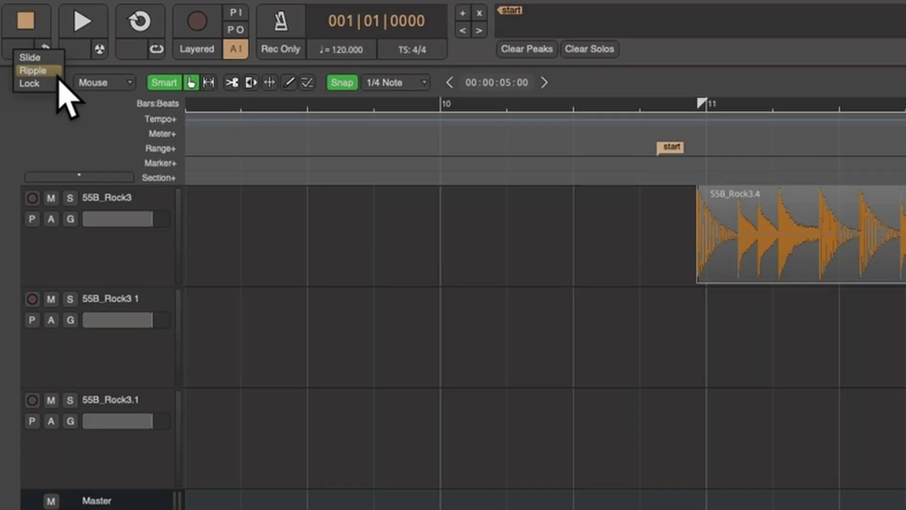
{"action": "left_click", "coordinate": [38, 71]}
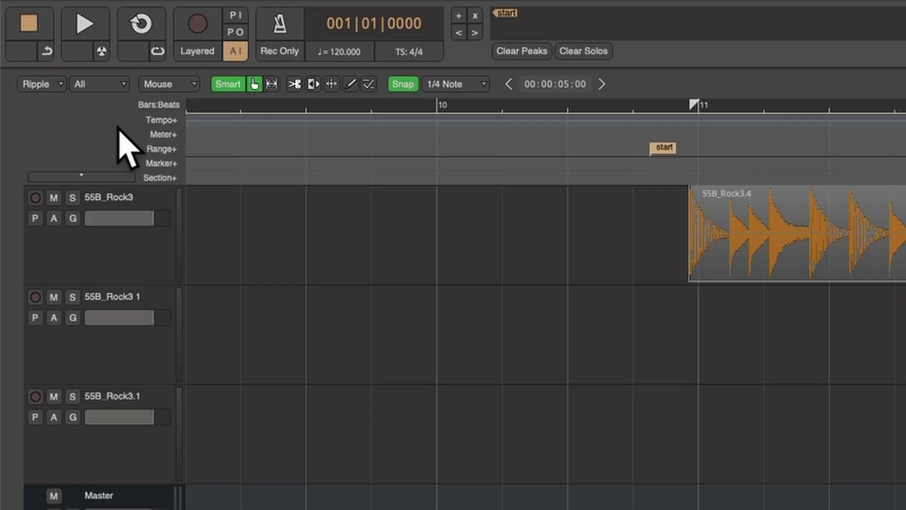
{"action": "left_click", "coordinate": [106, 84]}
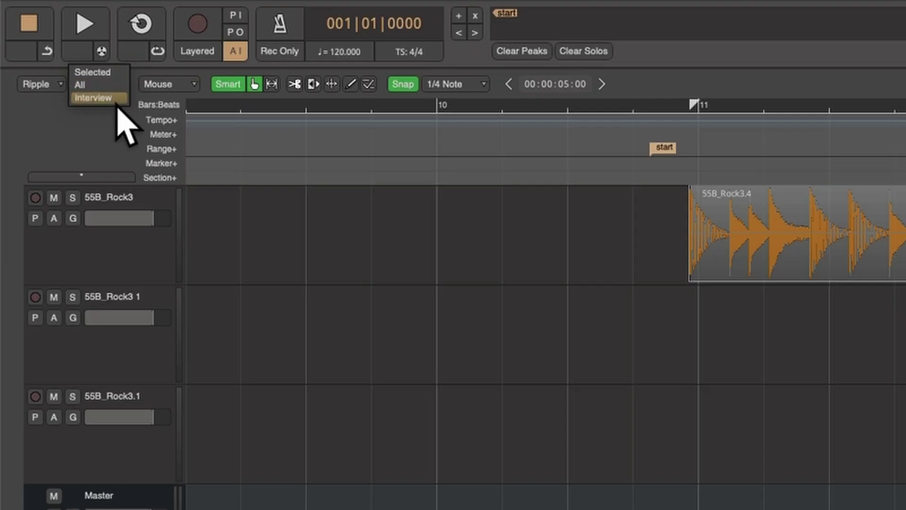
{"action": "key", "text": "Escape"}
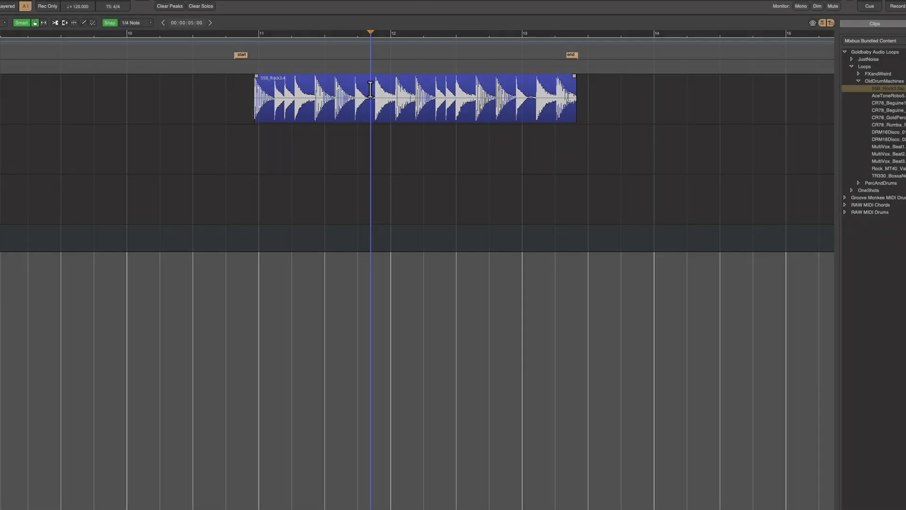
Try ripple-deleting the loop's range from about 11|04 to 12|03, undo it, and try marking a range across all tracks.
{"action": "mouse_move", "coordinate": [372, 89]}
{"action": "left_mouse_down"}
{"action": "mouse_move", "coordinate": [415, 105]}
{"action": "mouse_move", "coordinate": [457, 105]}
{"action": "mouse_move", "coordinate": [448, 102]}
{"action": "left_mouse_up"}
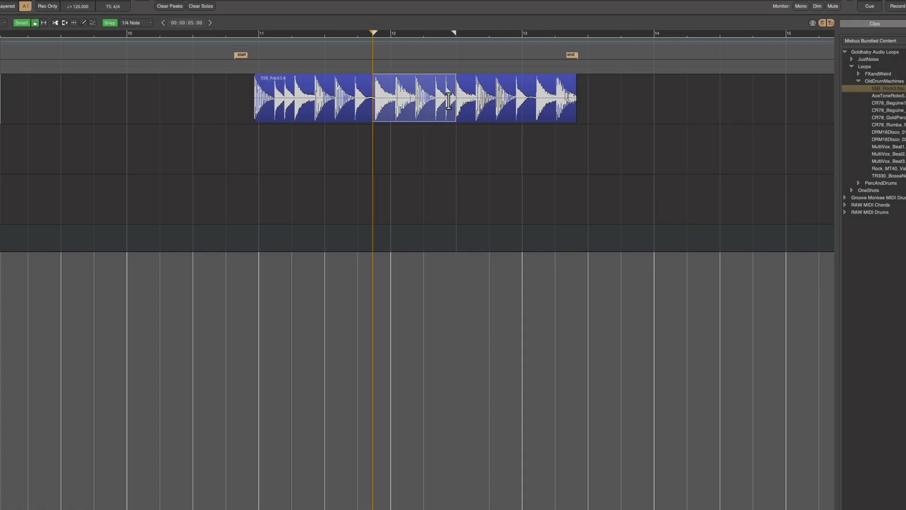
{"action": "key", "text": "Delete"}
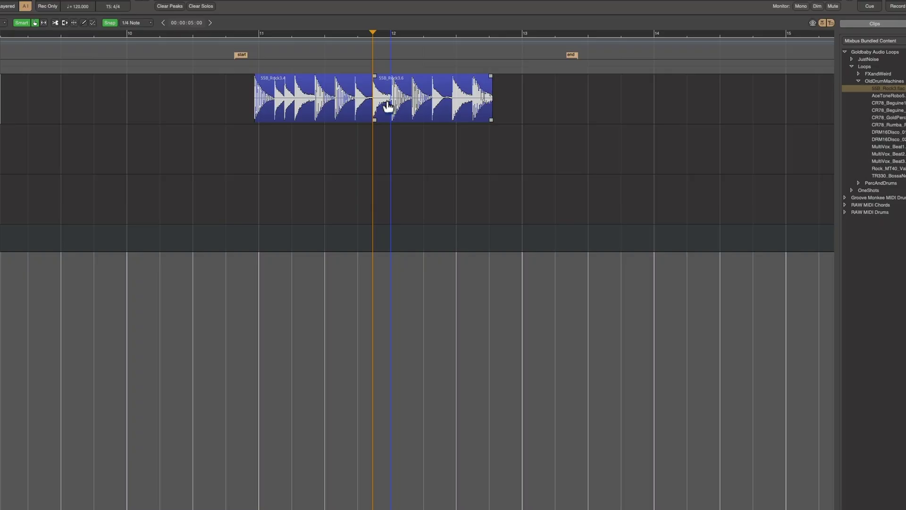
{"action": "key", "text": "ctrl+z"}
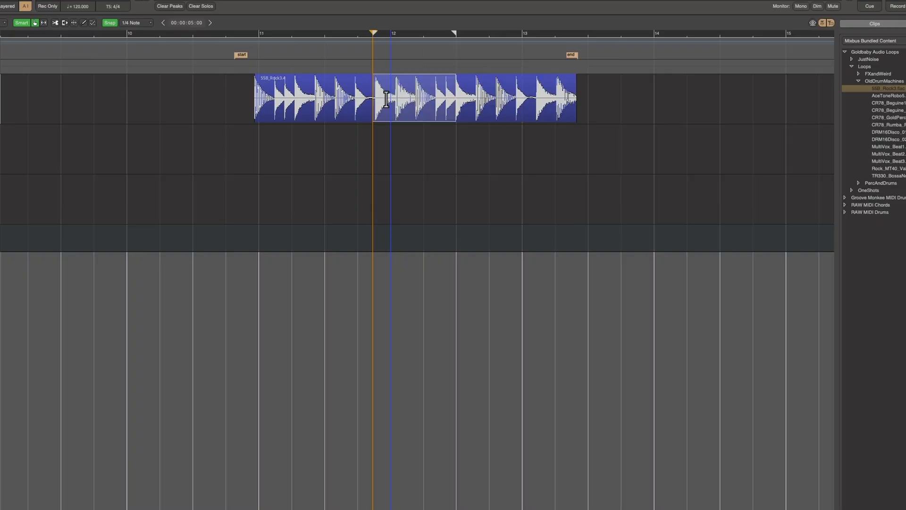
{"action": "left_click", "coordinate": [389, 144]}
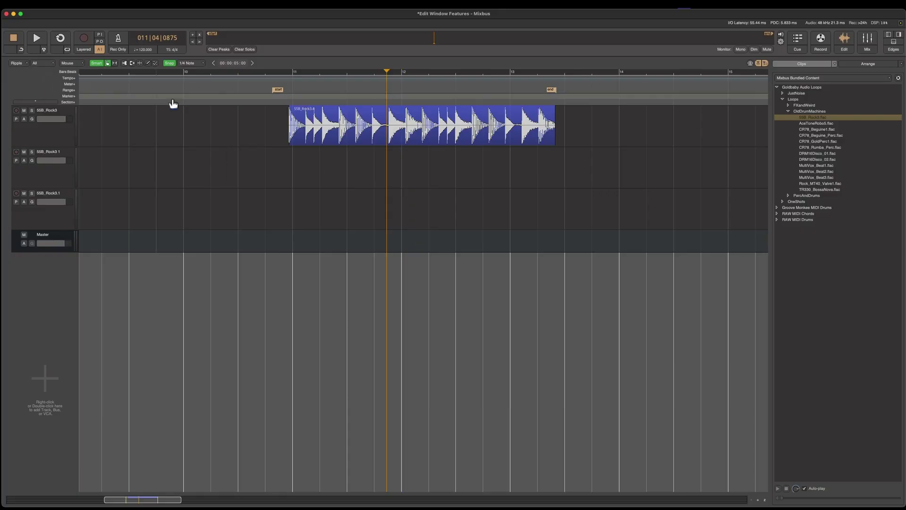
{"action": "left_click_drag", "start_coordinate": [369, 118], "coordinate": [483, 160]}
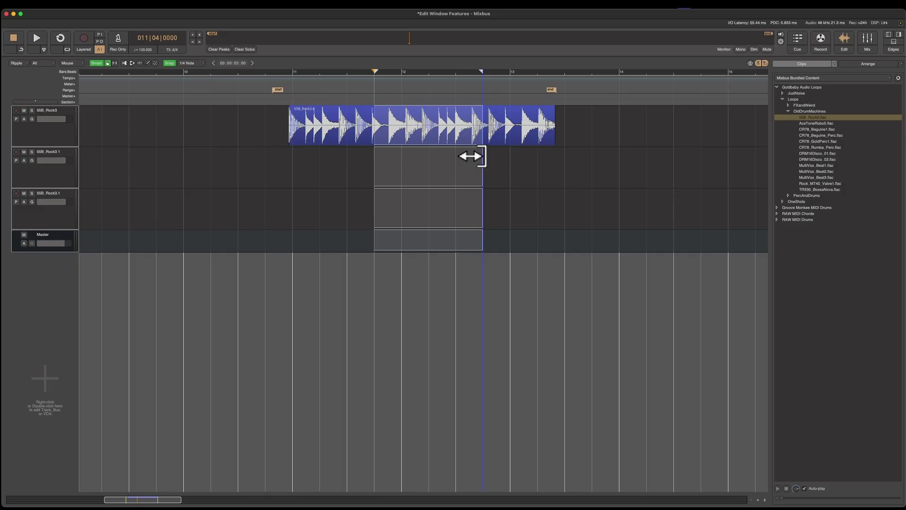
{"action": "left_click", "coordinate": [469, 156]}
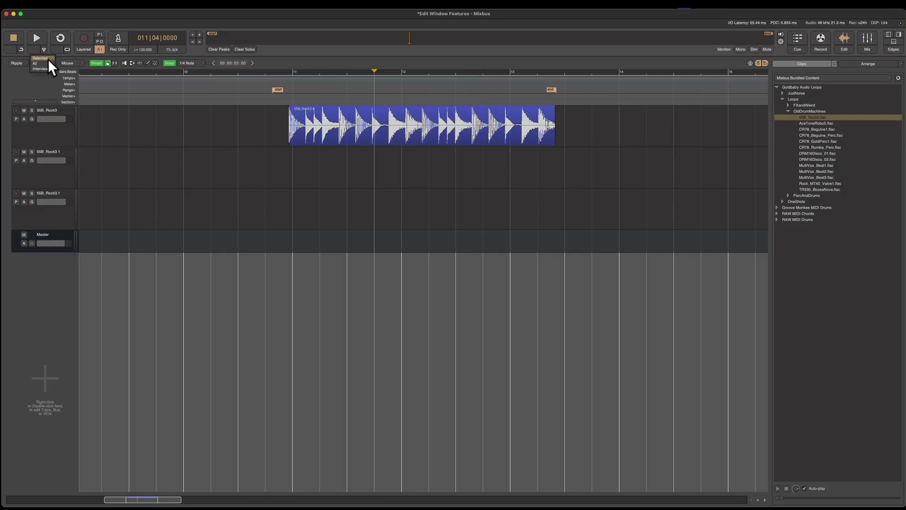
Set the ripple option to Selected and mark the range from 11|03 to 12|03 in the first track's clip.
{"action": "left_click", "coordinate": [47, 58]}
{"action": "left_click", "coordinate": [352, 118]}
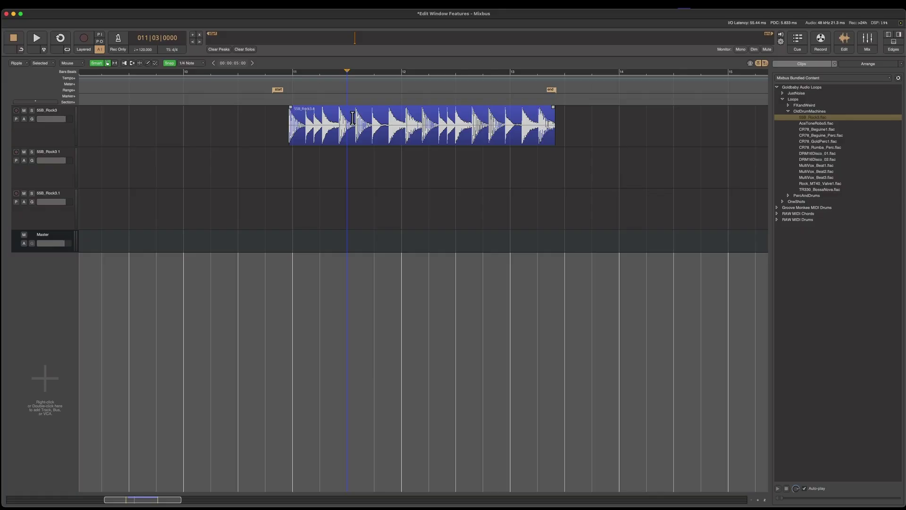
{"action": "left_click_drag", "start_coordinate": [353, 118], "coordinate": [455, 123]}
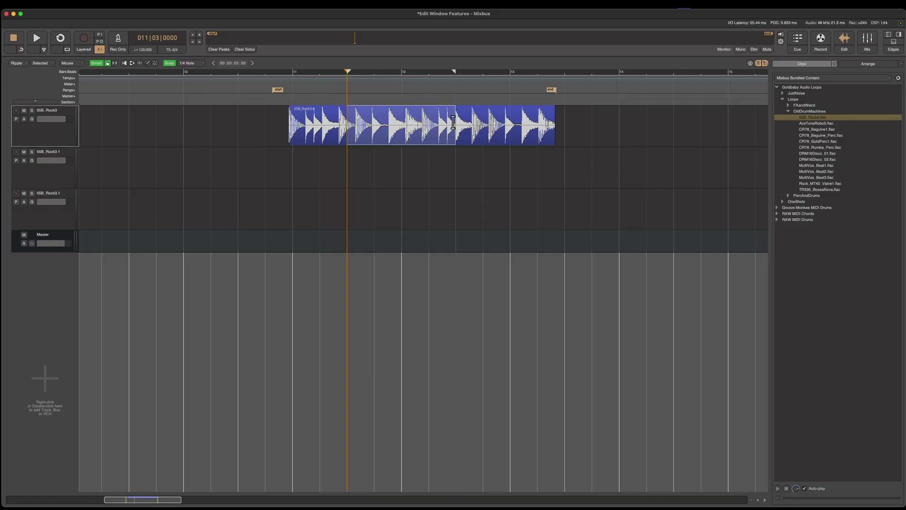
Distribute the cut pieces of the loop over the three tracks around bar 11 and set the ripple option to Interview.
{"action": "left_click_drag", "start_coordinate": [420, 141], "coordinate": [443, 137]}
{"action": "mouse_move", "coordinate": [507, 134]}
{"action": "left_mouse_down"}
{"action": "mouse_move", "coordinate": [574, 134]}
{"action": "mouse_move", "coordinate": [519, 133]}
{"action": "left_mouse_up"}
{"action": "mouse_move", "coordinate": [446, 138]}
{"action": "left_mouse_down"}
{"action": "mouse_move", "coordinate": [339, 136]}
{"action": "mouse_move", "coordinate": [492, 136]}
{"action": "mouse_move", "coordinate": [457, 137]}
{"action": "left_mouse_up"}
{"action": "left_click_drag", "start_coordinate": [349, 135], "coordinate": [323, 137]}
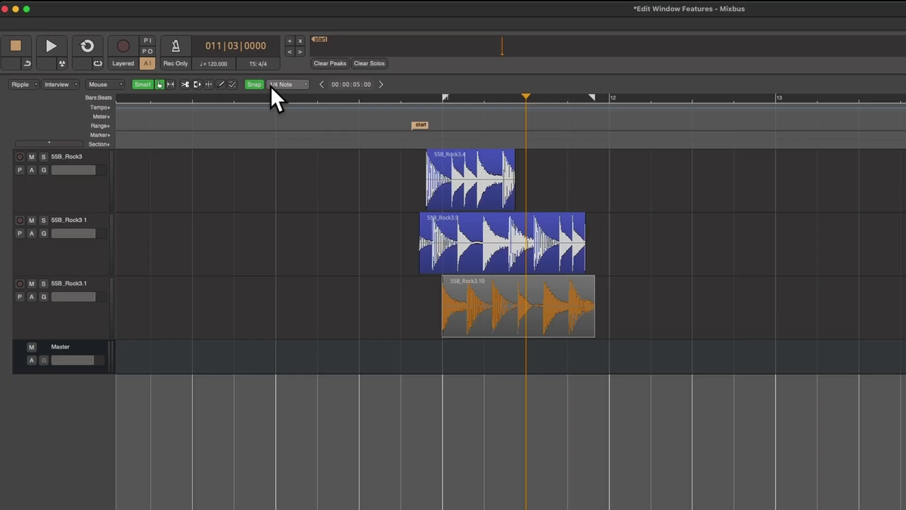
Delete a short range from the middle of the clip on each of the three tracks, one track at a time.
{"action": "left_click_drag", "start_coordinate": [448, 175], "coordinate": [492, 175]}
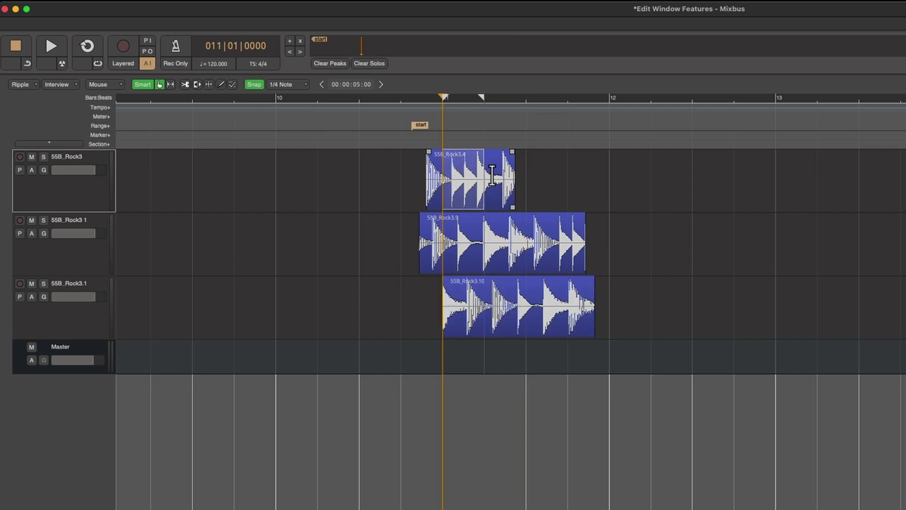
{"action": "key", "text": "Delete"}
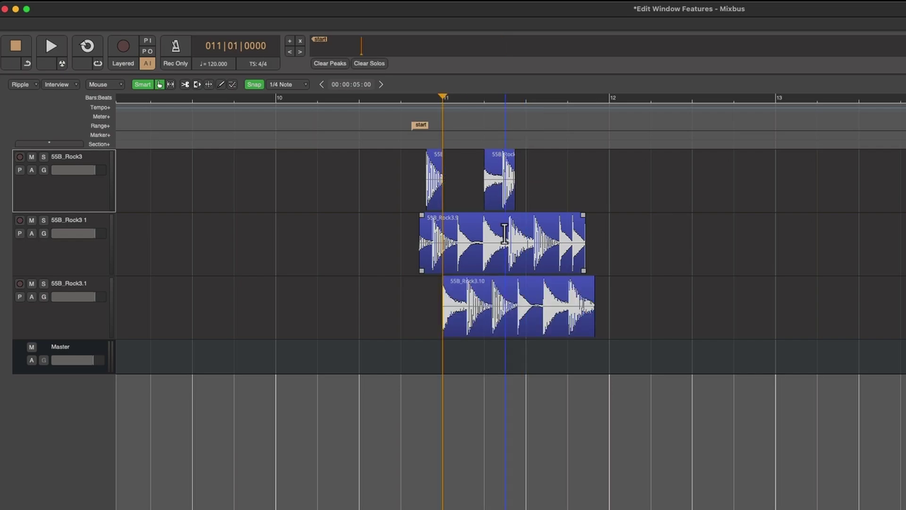
{"action": "left_click_drag", "start_coordinate": [505, 231], "coordinate": [532, 235]}
{"action": "key", "text": "Delete"}
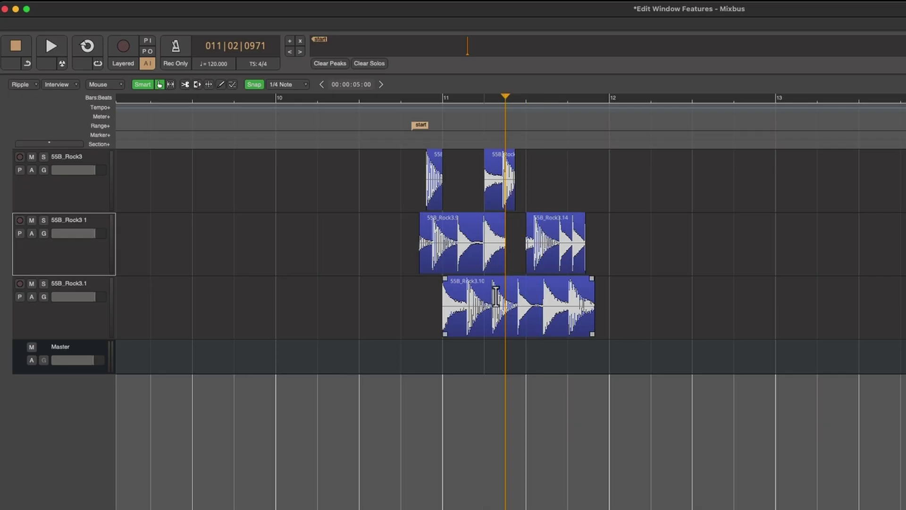
{"action": "left_click_drag", "start_coordinate": [484, 302], "coordinate": [526, 302]}
{"action": "key", "text": "Delete"}
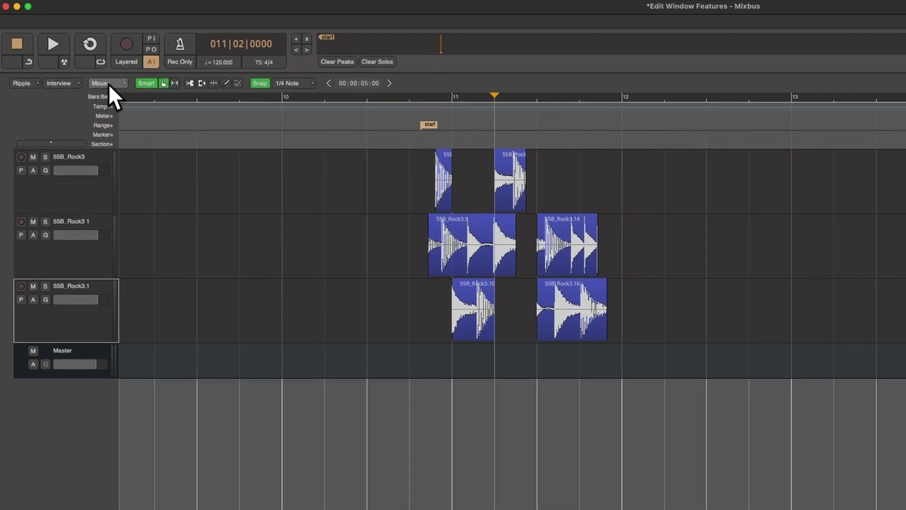
Return the edit mode to Slide and review the Playhead and Mouse edit point options, keeping Mouse.
{"action": "key", "text": "1"}
{"action": "key", "text": "1"}
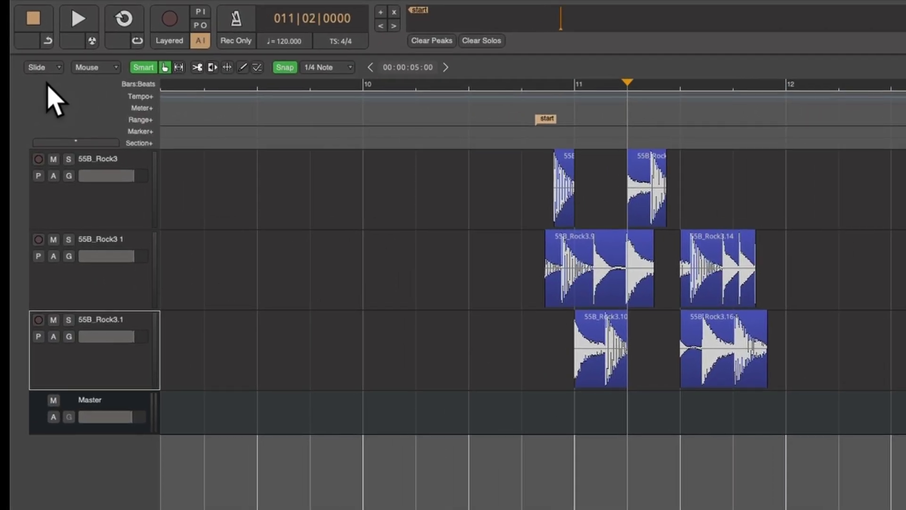
{"action": "left_click", "coordinate": [101, 71]}
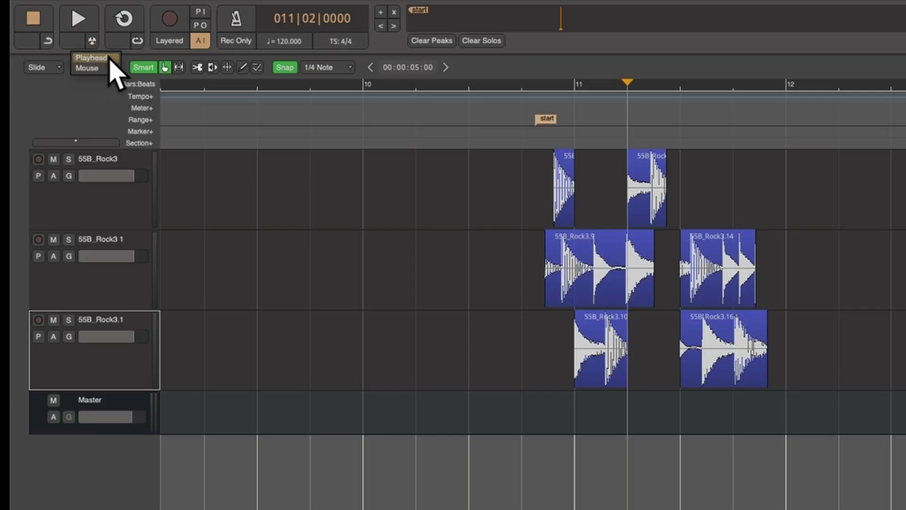
{"action": "left_click", "coordinate": [105, 72]}
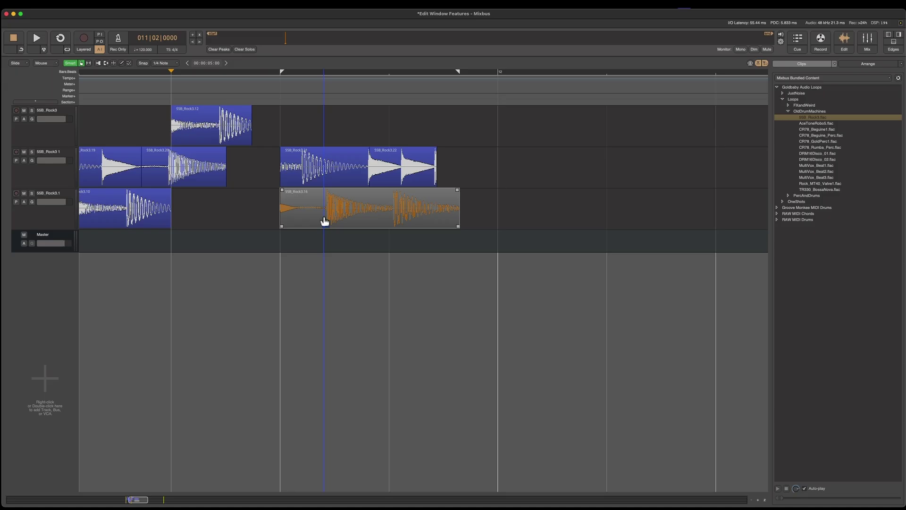
Split the third track's clip at two drum hits and the first track's clip at its second hit, moving the latter's second piece right.
{"action": "key", "text": "s"}
{"action": "left_click", "coordinate": [379, 224]}
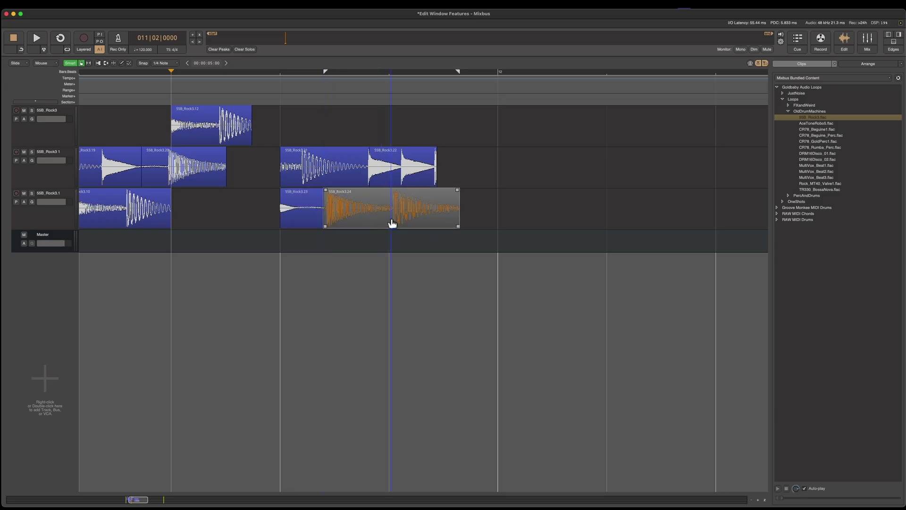
{"action": "key", "text": "s"}
{"action": "left_click", "coordinate": [217, 140]}
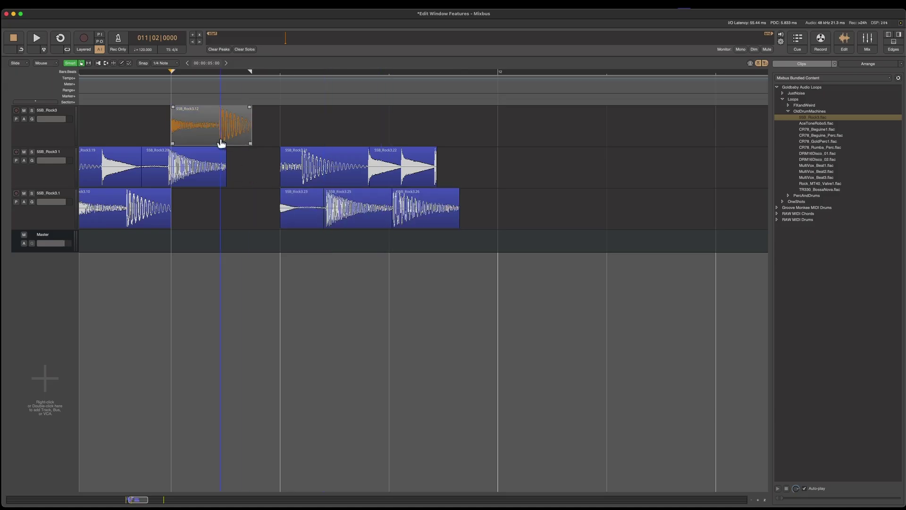
{"action": "key", "text": "s"}
{"action": "left_click_drag", "start_coordinate": [233, 141], "coordinate": [271, 141]}
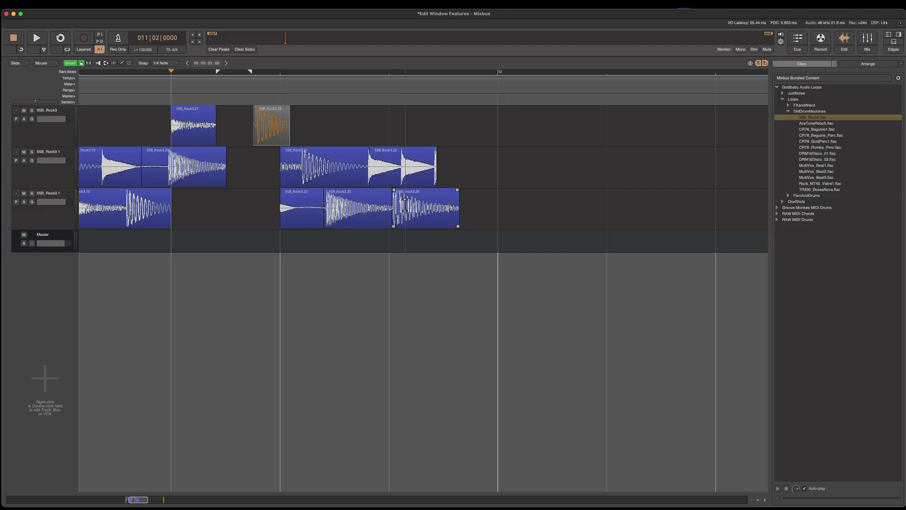
Set the edit point to Playhead and split the second track's looped clips repeatedly at the moving playhead during playback.
{"action": "key", "text": "minus"}
{"action": "key", "text": "minus"}
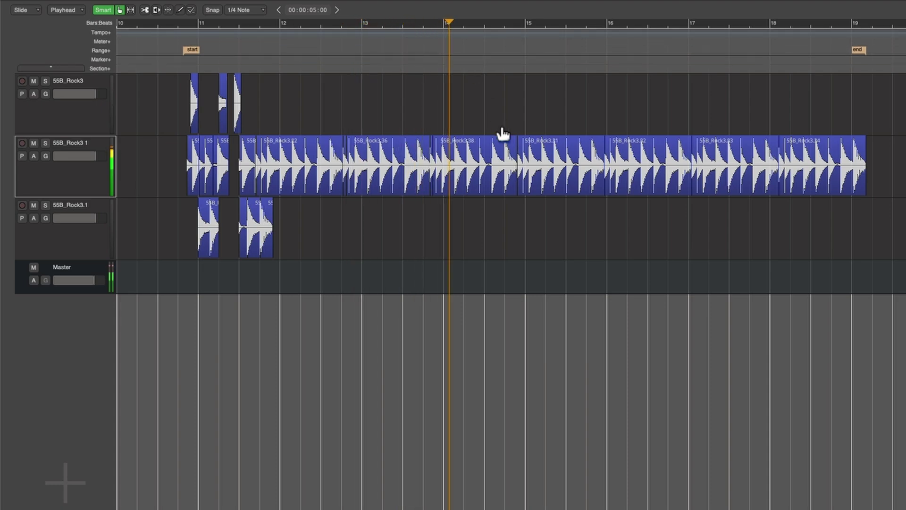
{"action": "key", "text": "s"}
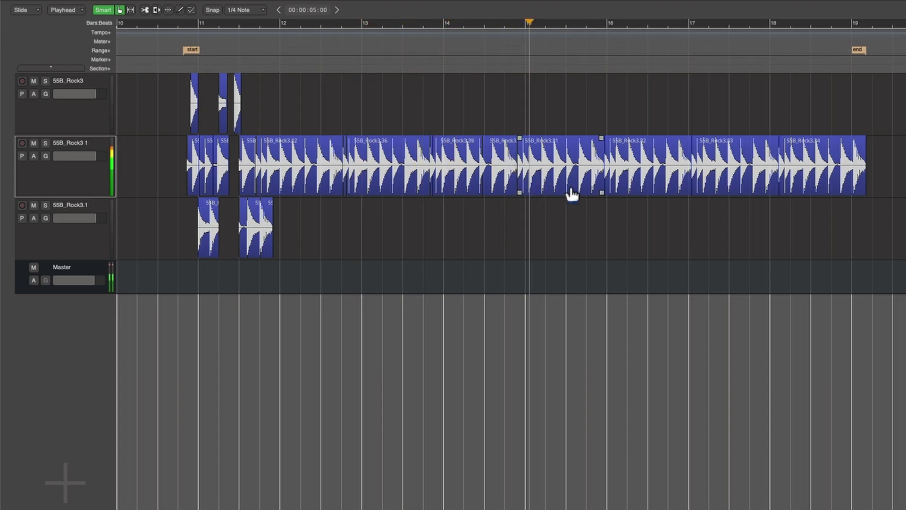
{"action": "key", "text": "s"}
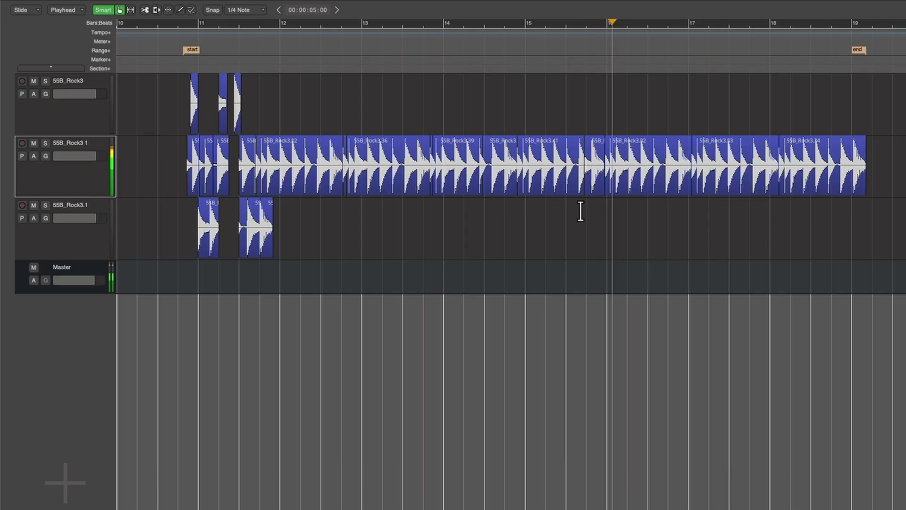
{"action": "key", "text": "s"}
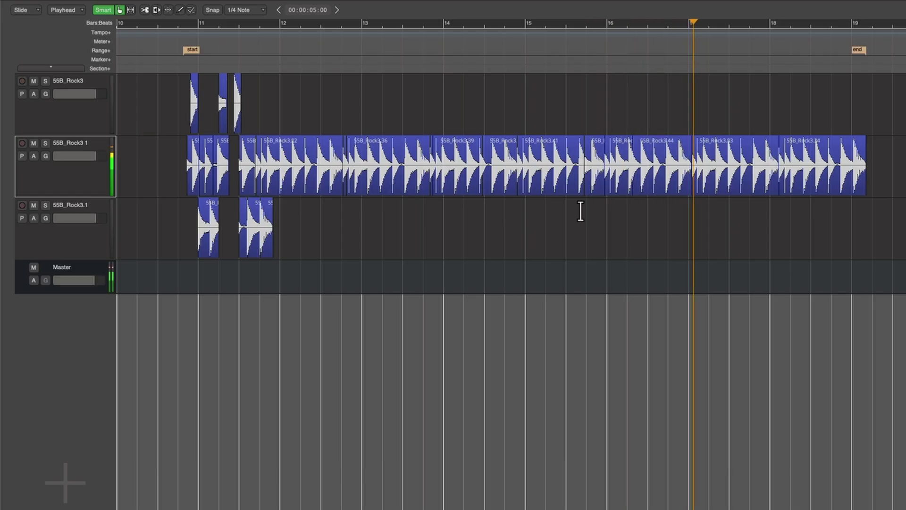
{"action": "key", "text": "s"}
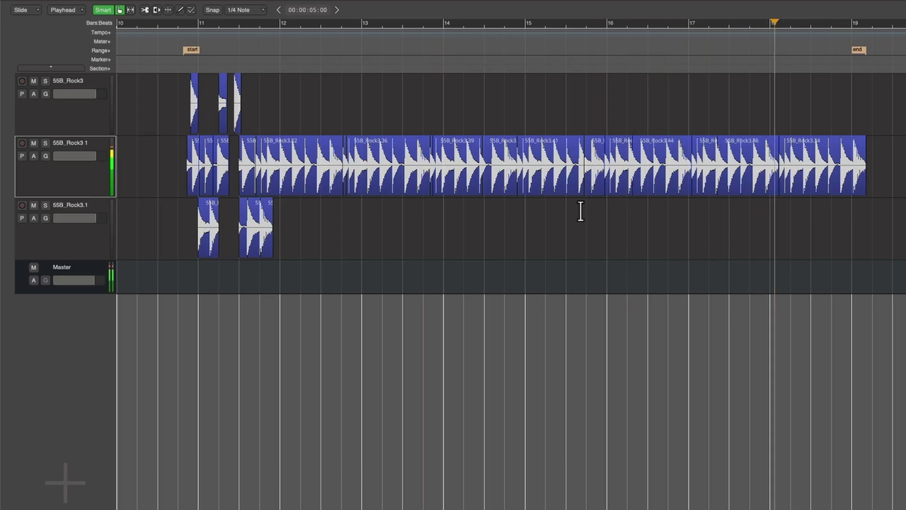
{"action": "key", "text": "s"}
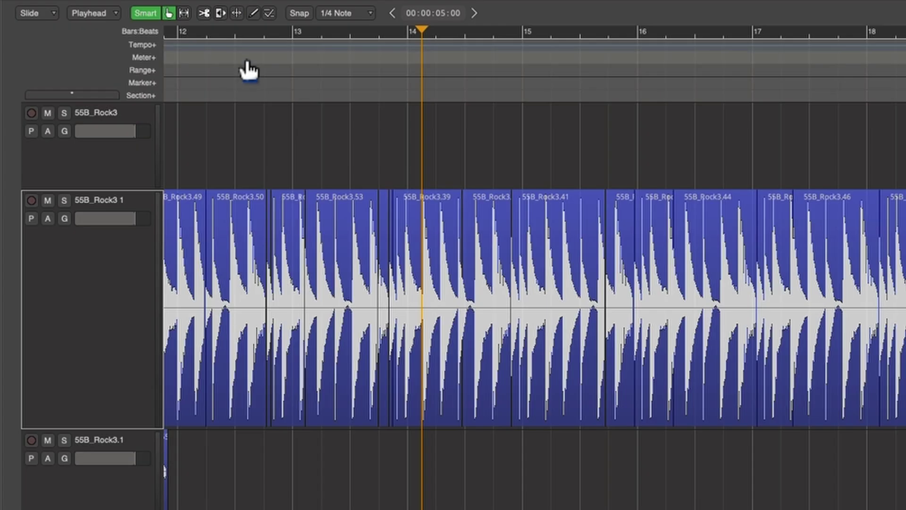
Delete the range from 15|01|1438 to about 15|03 inside the second track's clip at bar 15.
{"action": "left_click", "coordinate": [582, 330]}
{"action": "key", "text": "z"}
{"action": "left_click_drag", "start_coordinate": [595, 371], "coordinate": [579, 386]}
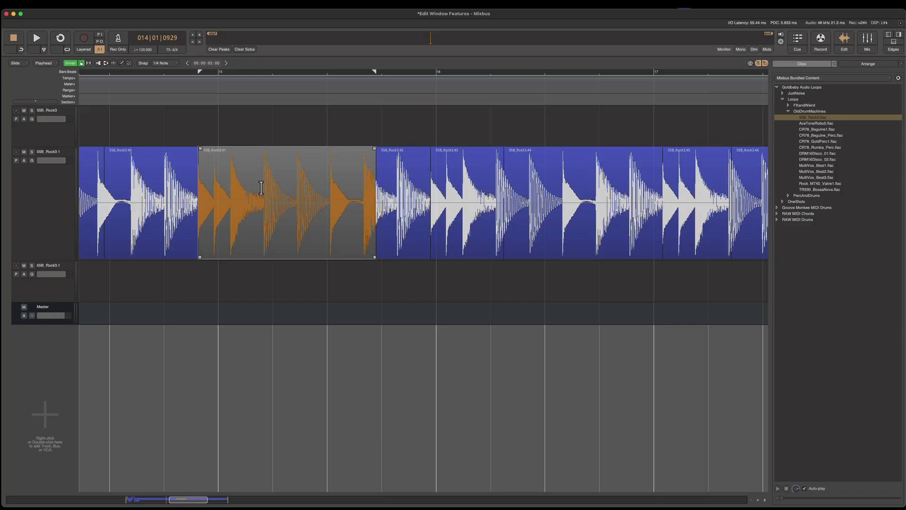
{"action": "left_click_drag", "start_coordinate": [258, 170], "coordinate": [329, 212]}
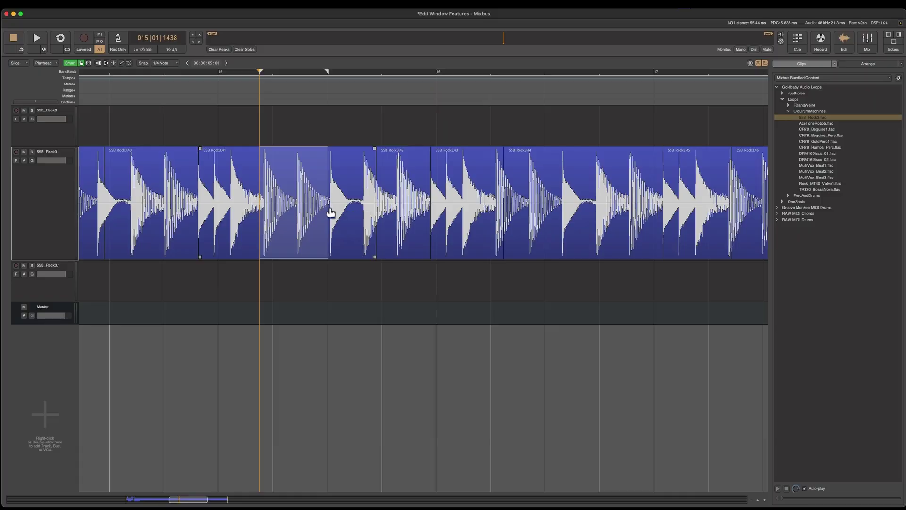
{"action": "key", "text": "Delete"}
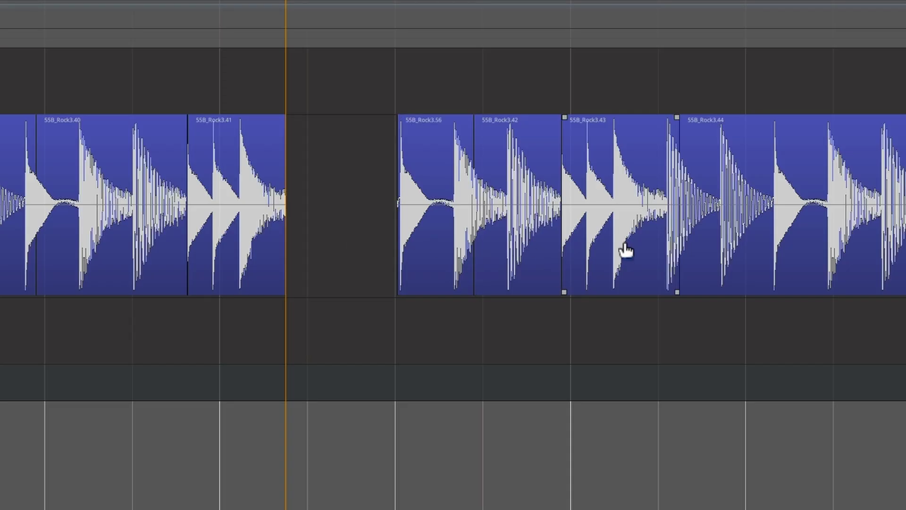
Mark a short range over the end of clip 55B_Rock3.43 and try adjusting its gain line with the Draw tool.
{"action": "left_click_drag", "start_coordinate": [613, 186], "coordinate": [677, 228]}
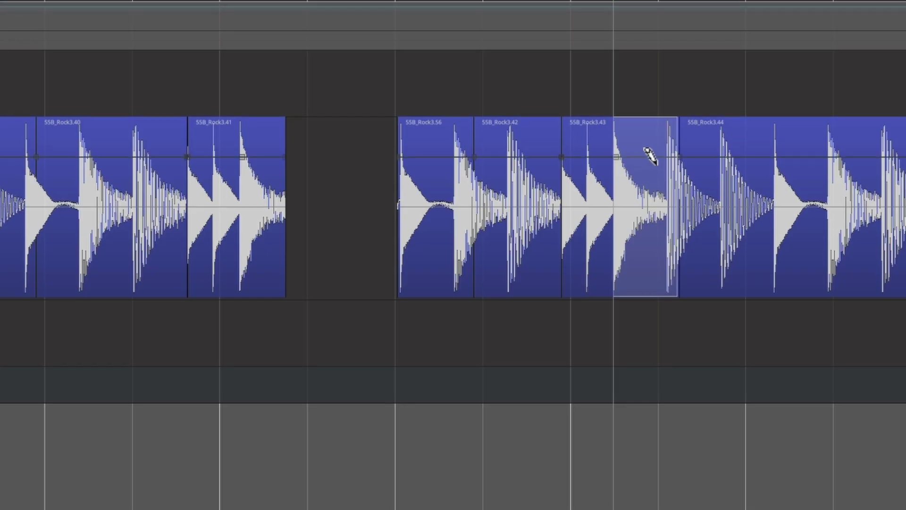
{"action": "mouse_move", "coordinate": [647, 155]}
{"action": "left_mouse_down"}
{"action": "mouse_move", "coordinate": [651, 132]}
{"action": "mouse_move", "coordinate": [655, 217]}
{"action": "mouse_move", "coordinate": [659, 130]}
{"action": "mouse_move", "coordinate": [656, 197]}
{"action": "mouse_move", "coordinate": [653, 137]}
{"action": "mouse_move", "coordinate": [655, 157]}
{"action": "left_mouse_up"}
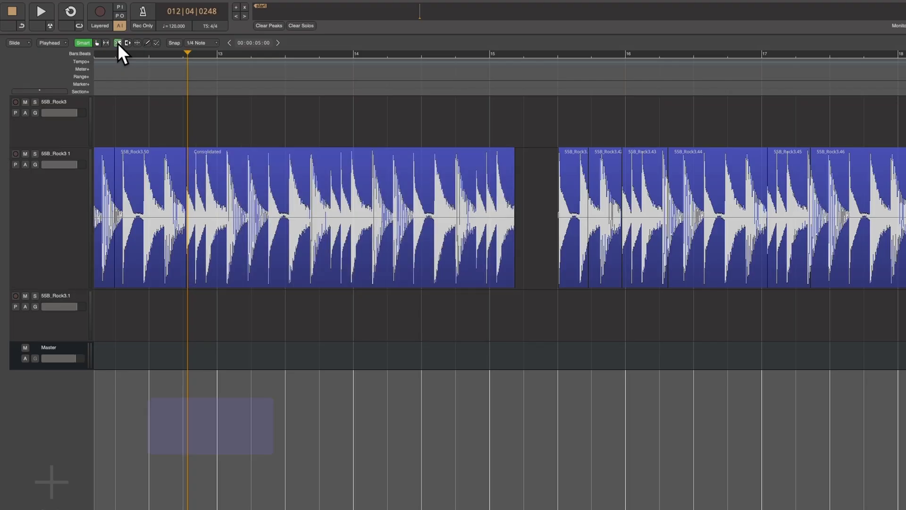
Cut the Consolidated clip on the second track at four drum hits between bars 13 and 15 with the Cut tool.
{"action": "left_click", "coordinate": [117, 43]}
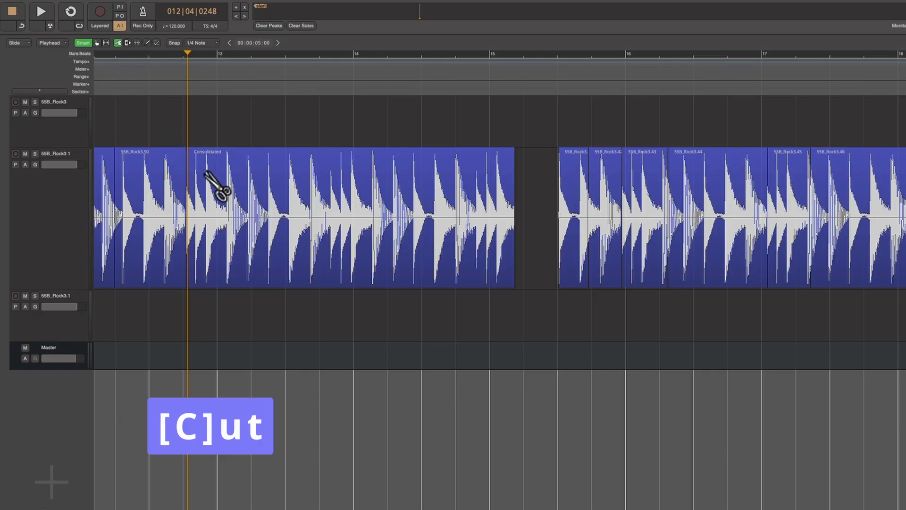
{"action": "left_click", "coordinate": [227, 239]}
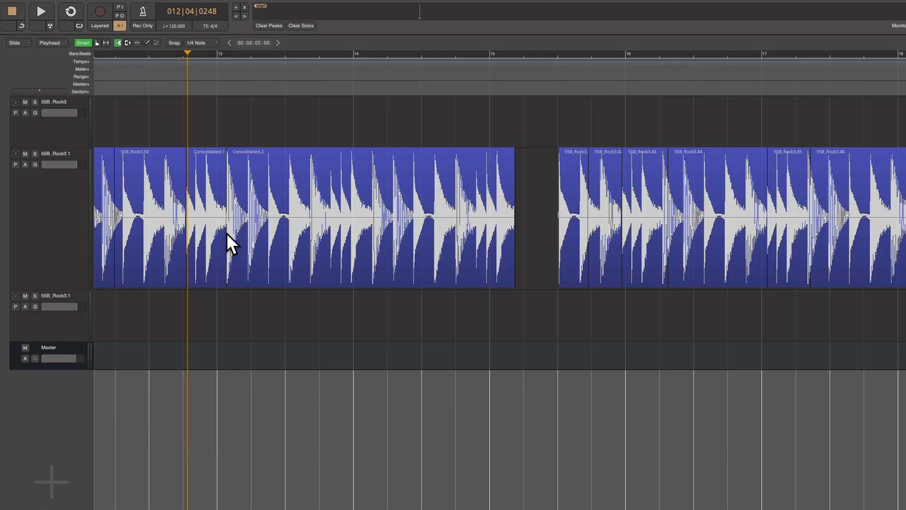
{"action": "left_click", "coordinate": [290, 232]}
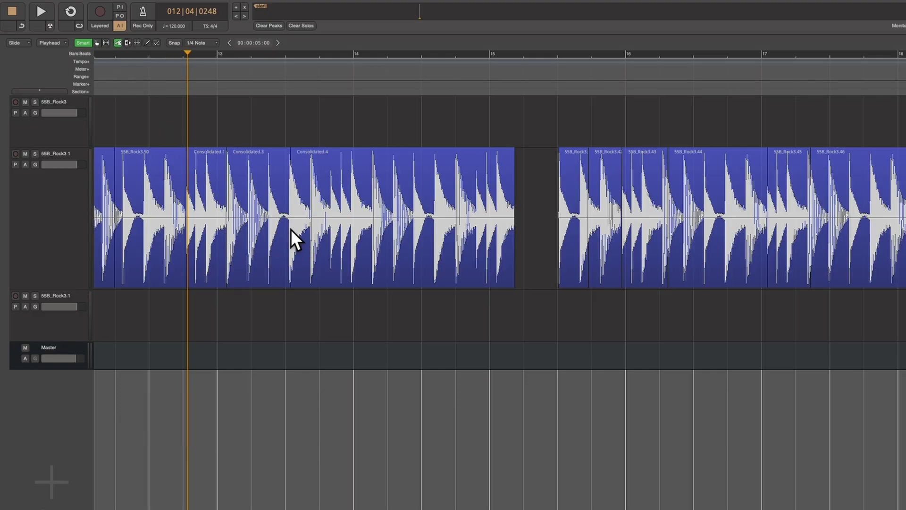
{"action": "left_click", "coordinate": [351, 226]}
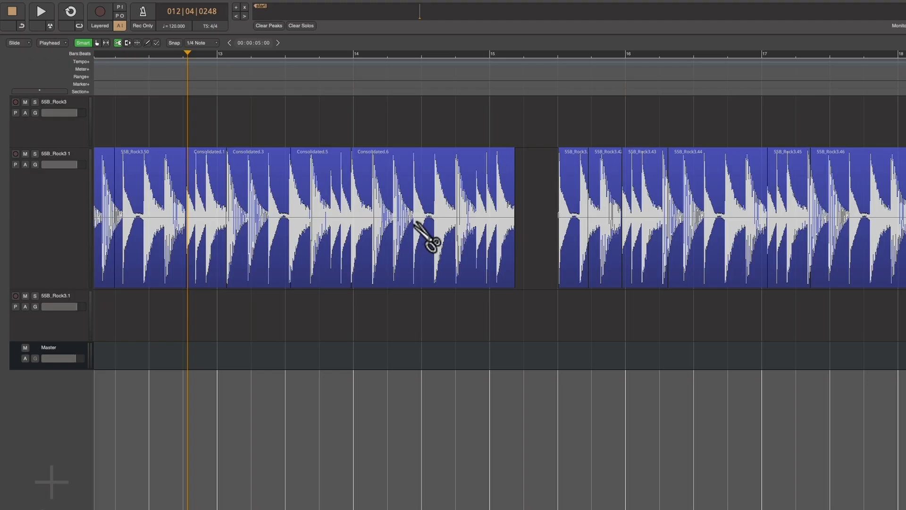
{"action": "left_click", "coordinate": [413, 227]}
Return to the Grab tool, set the edit point to Mouse and split the Consolidated.7 clip at its second drum hit.
{"action": "key", "text": "g"}
{"action": "left_click", "coordinate": [267, 246]}
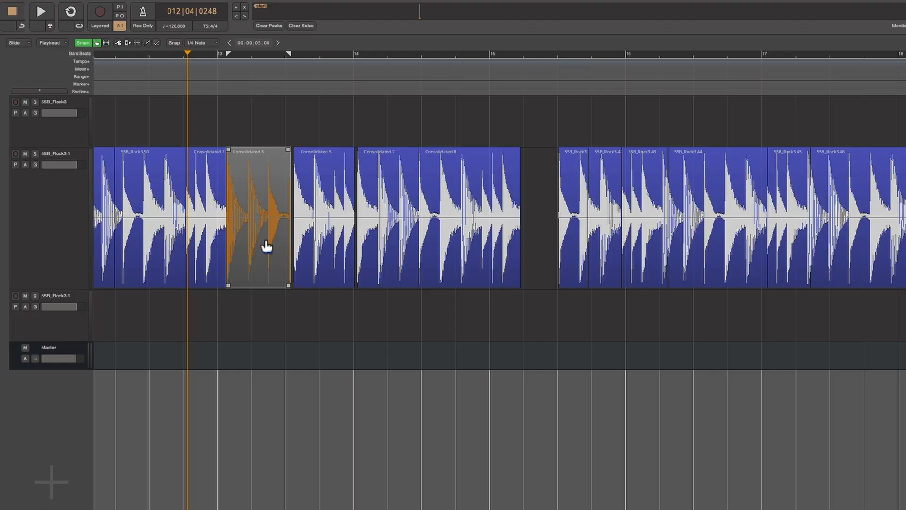
{"action": "left_click", "coordinate": [385, 262]}
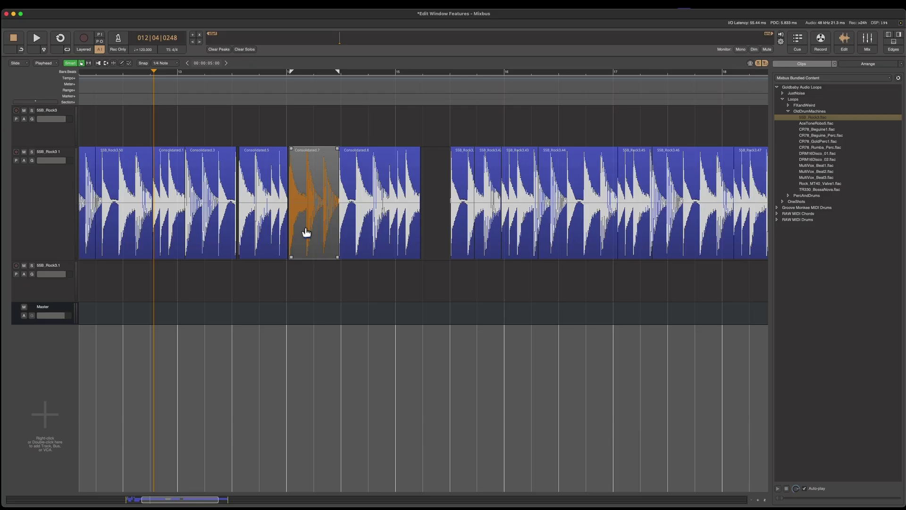
{"action": "key", "text": "grave"}
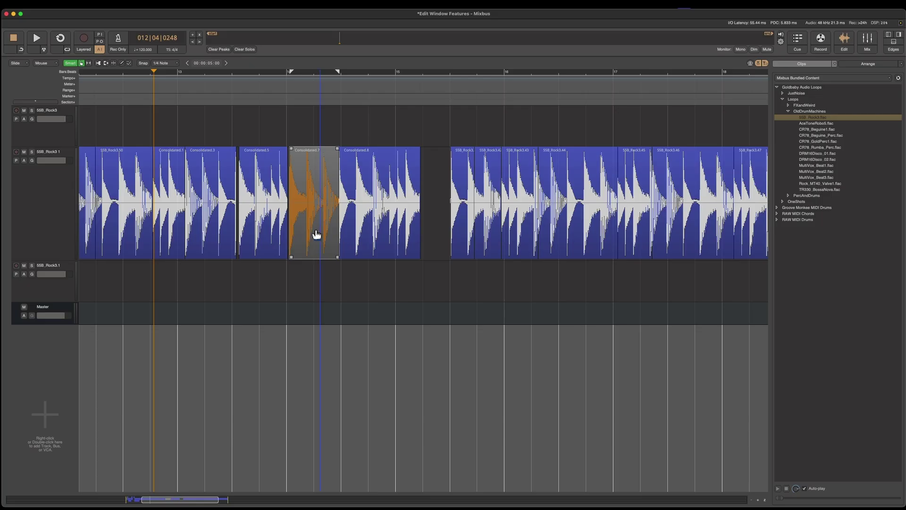
{"action": "key", "text": "s"}
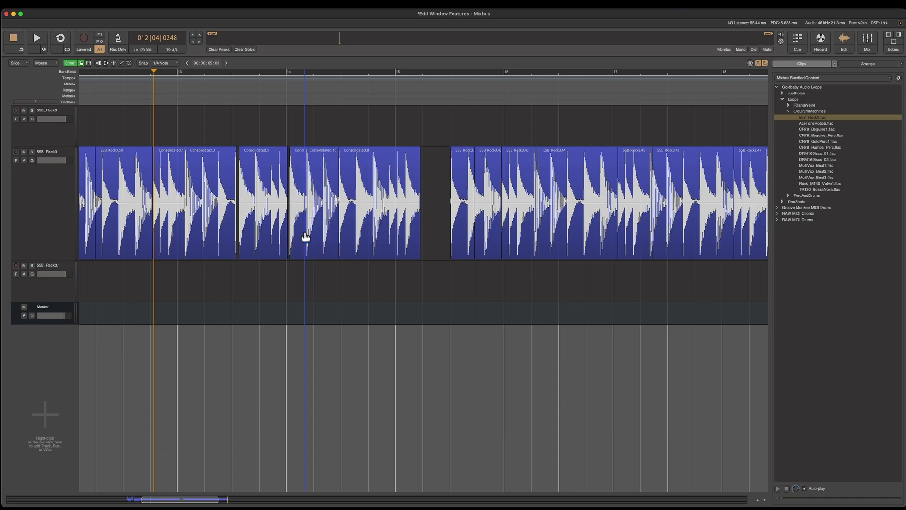
{"action": "left_click", "coordinate": [382, 248]}
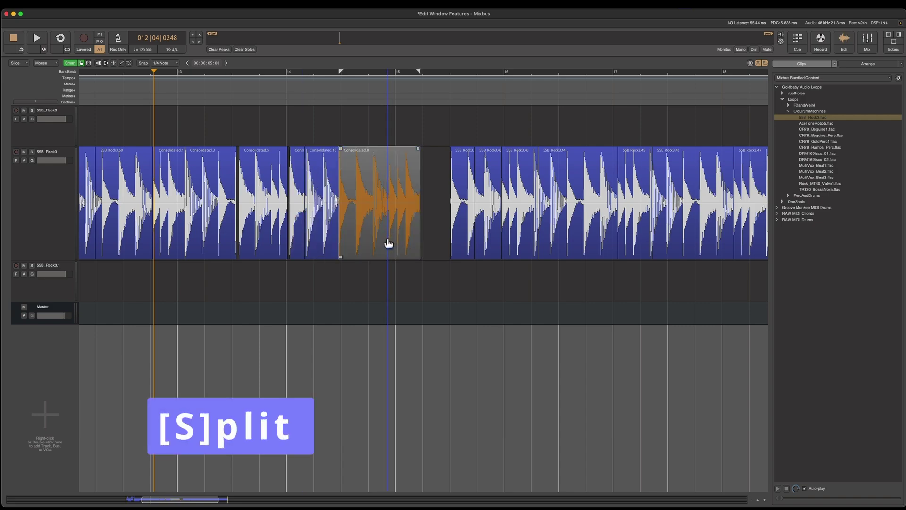
Undo the latest cuts and separate the range from 13|04|1229 to about 14|02 out of the clip, shifting the piece slightly.
{"action": "key", "text": "z"}
{"action": "mouse_move", "coordinate": [269, 196]}
{"action": "left_mouse_down"}
{"action": "mouse_move", "coordinate": [401, 190]}
{"action": "mouse_move", "coordinate": [439, 198]}
{"action": "mouse_move", "coordinate": [435, 207]}
{"action": "left_mouse_up"}
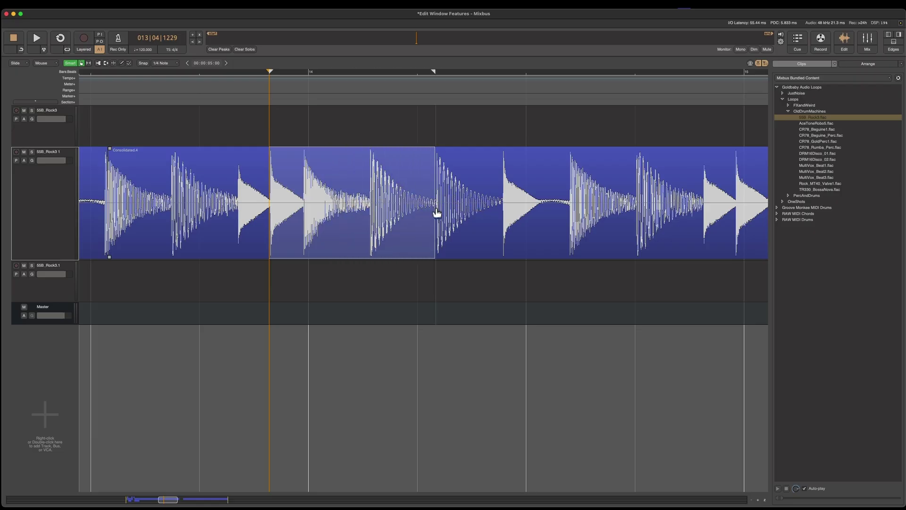
{"action": "key", "text": "s"}
{"action": "mouse_move", "coordinate": [395, 237]}
{"action": "left_mouse_down"}
{"action": "mouse_move", "coordinate": [375, 239]}
{"action": "mouse_move", "coordinate": [387, 241]}
{"action": "left_mouse_up"}
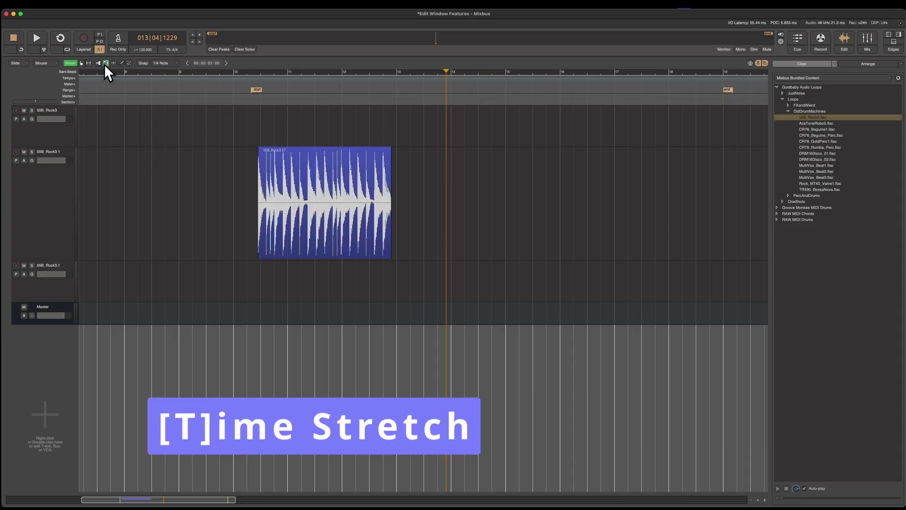
Turn on Snap and move the loop clip on the second track so it starts at bar 10.
{"action": "left_click", "coordinate": [106, 64]}
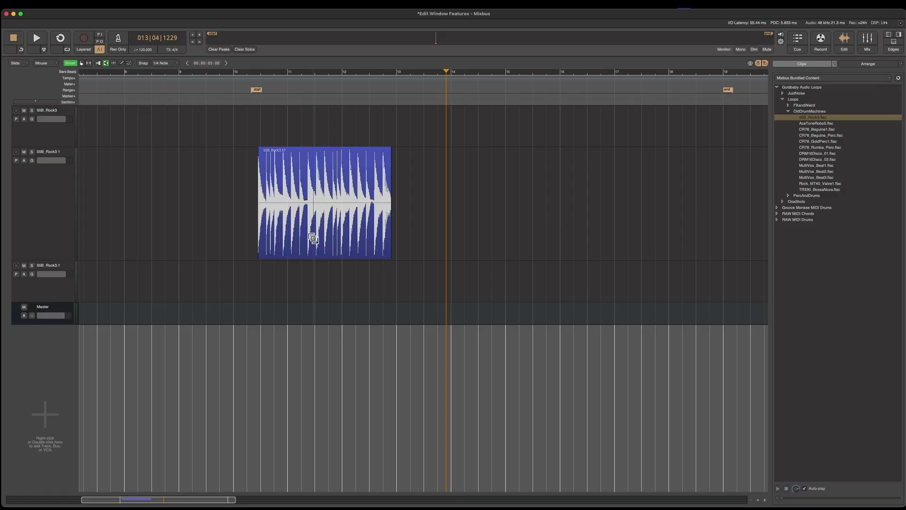
{"action": "left_click_drag", "start_coordinate": [313, 240], "coordinate": [289, 246]}
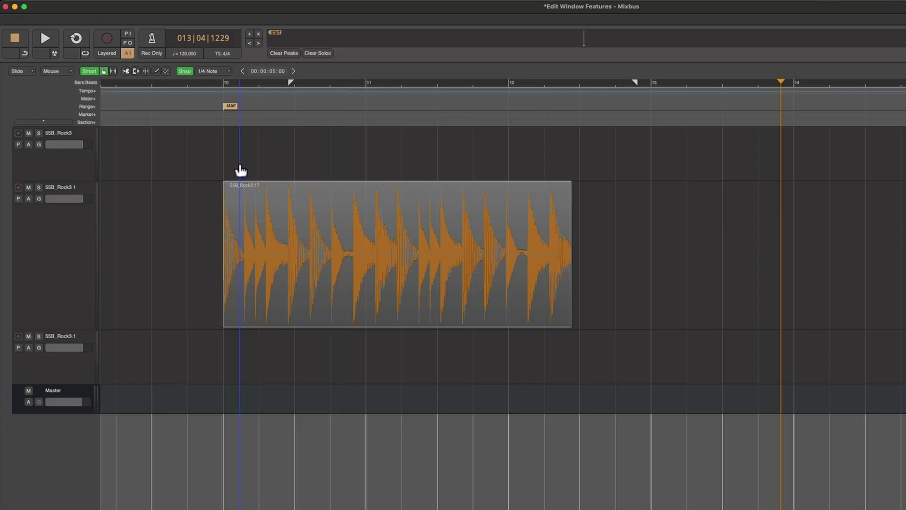
{"action": "left_click", "coordinate": [143, 63]}
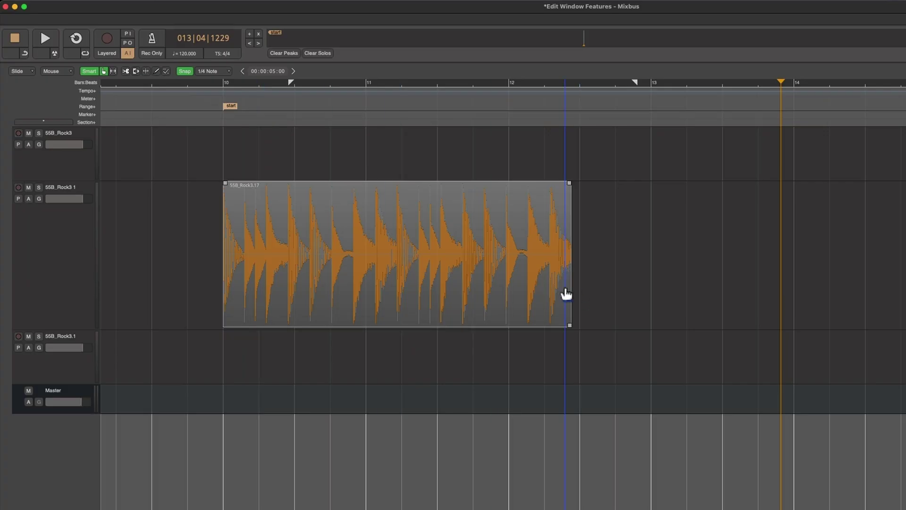
Time-stretch the loop clip to end at bar 12, with Minimize time distortion enabled and Crisp monophonic instrumental contents, and return to the Grab tool.
{"action": "key", "text": "t"}
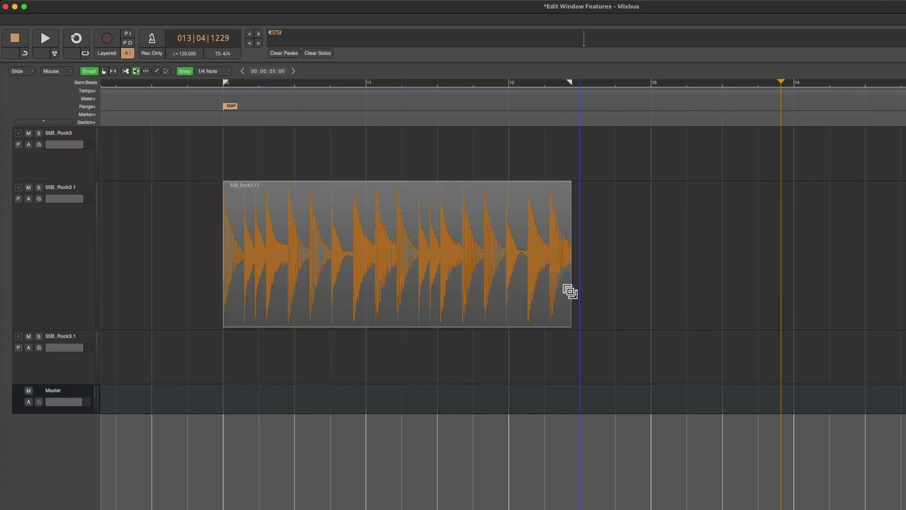
{"action": "left_click_drag", "start_coordinate": [570, 291], "coordinate": [514, 290]}
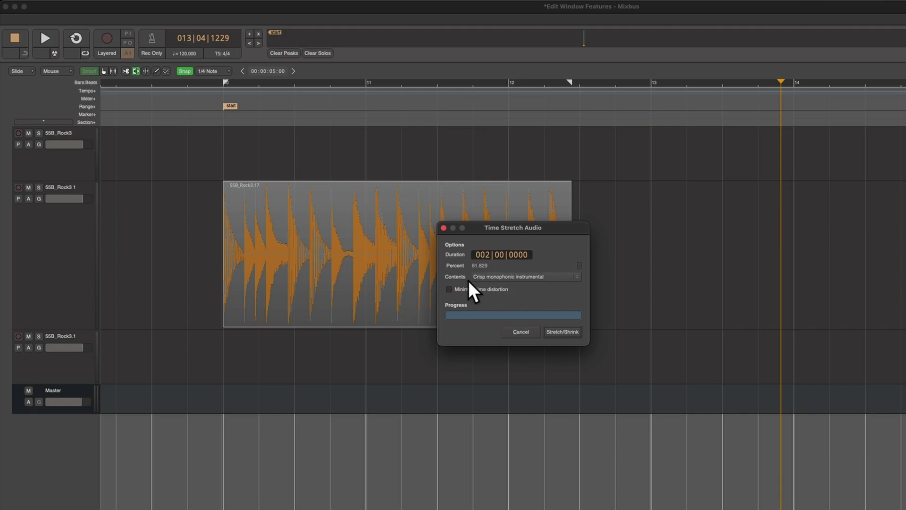
{"action": "left_click", "coordinate": [448, 289]}
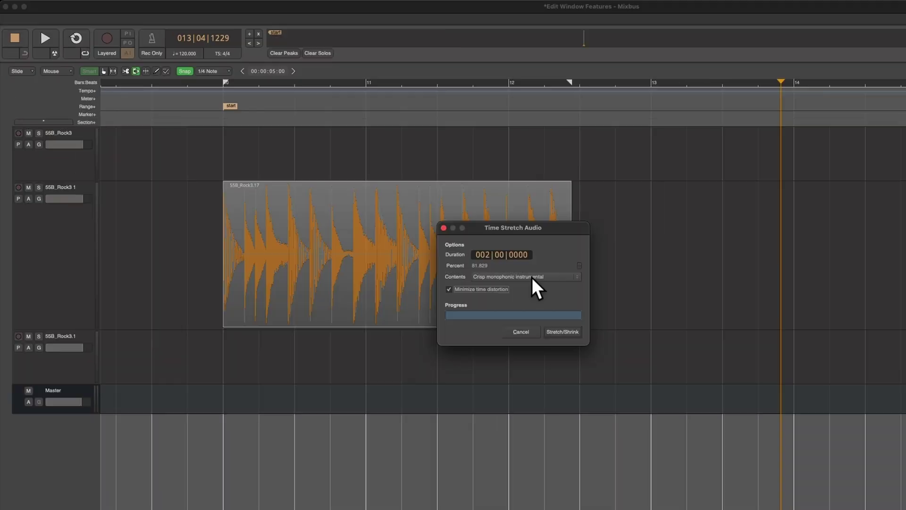
{"action": "left_click", "coordinate": [532, 277]}
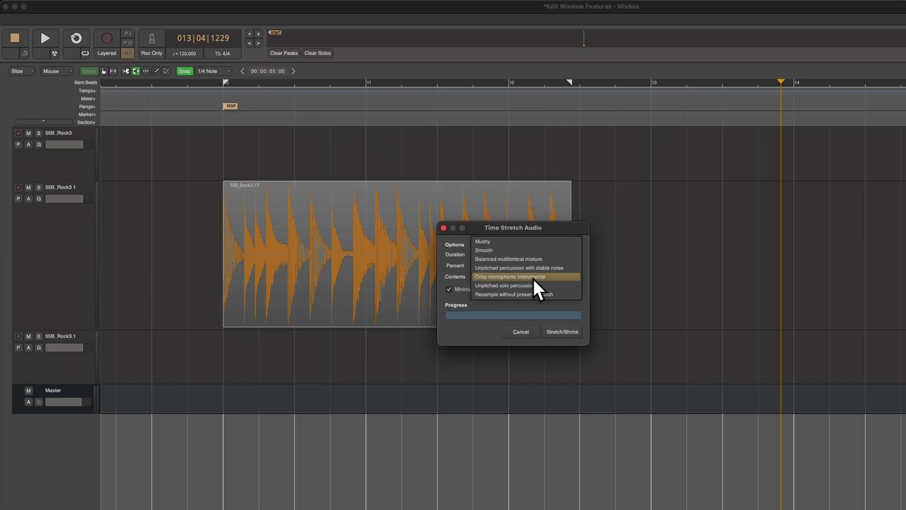
{"action": "left_click", "coordinate": [533, 277]}
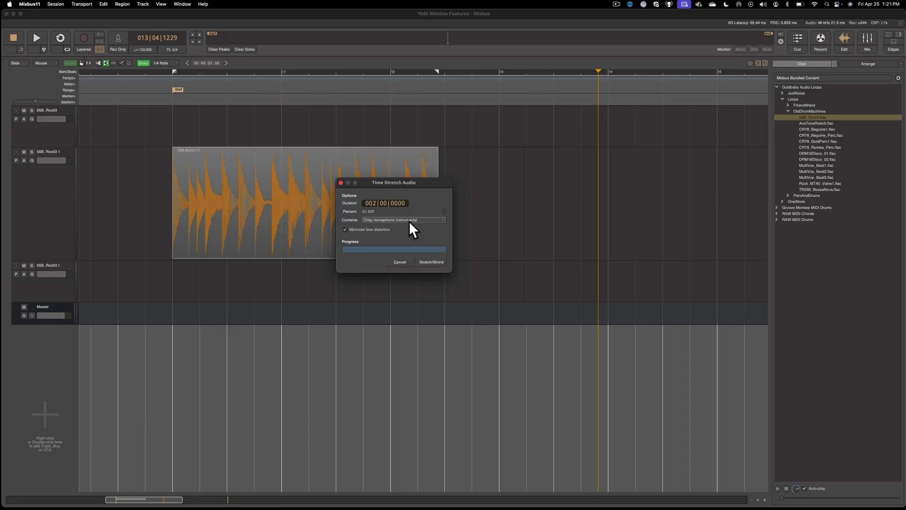
{"action": "left_click", "coordinate": [438, 264]}
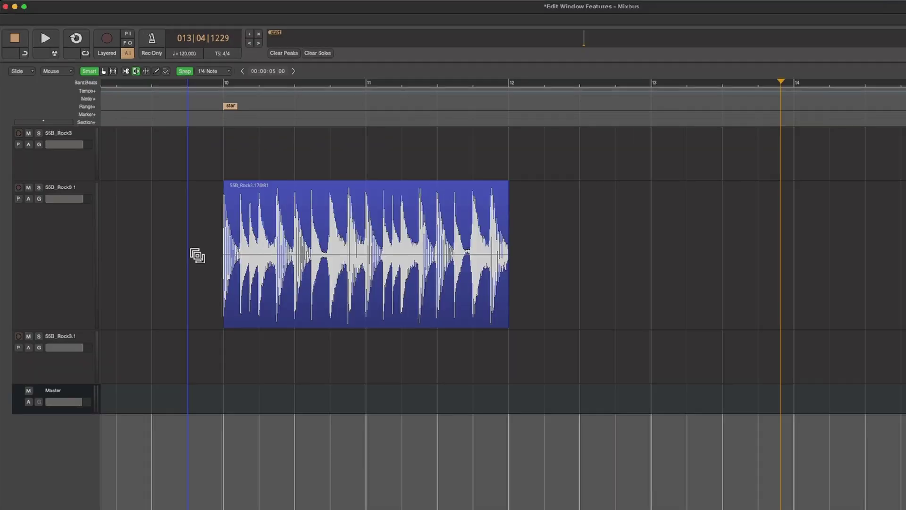
{"action": "key", "text": "g"}
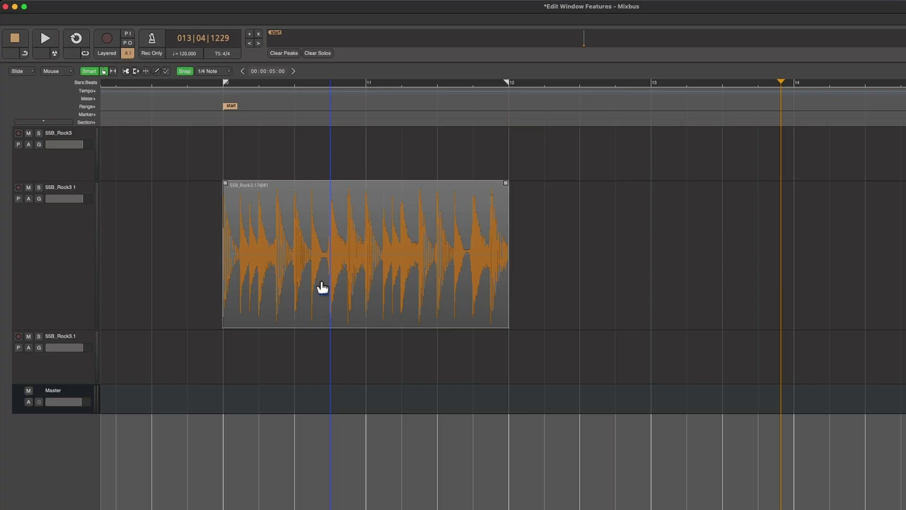
Duplicate the two-bar loop clip on the second track three times so the copies follow back to back from bar 12.
{"action": "left_click", "coordinate": [322, 286]}
{"action": "key", "text": "alt+d"}
{"action": "key", "text": "alt+d"}
{"action": "key", "text": "alt+d"}
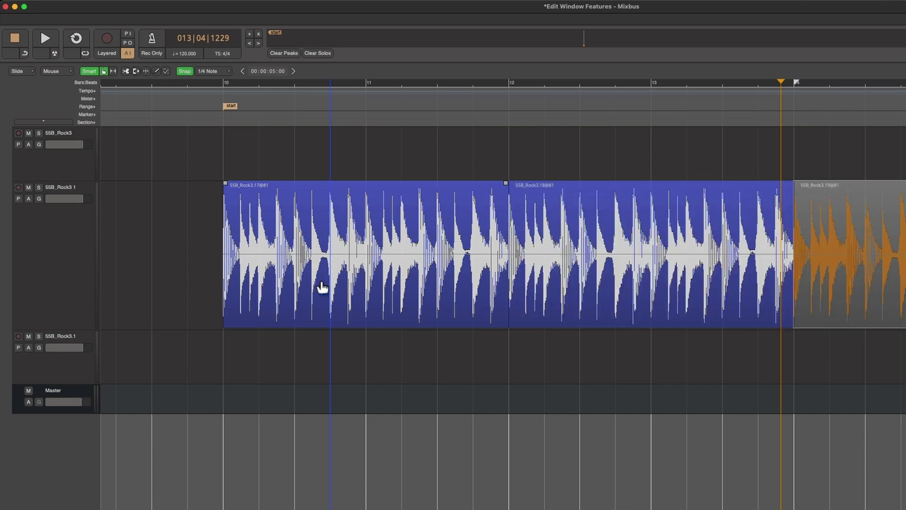
{"action": "key", "text": "minus"}
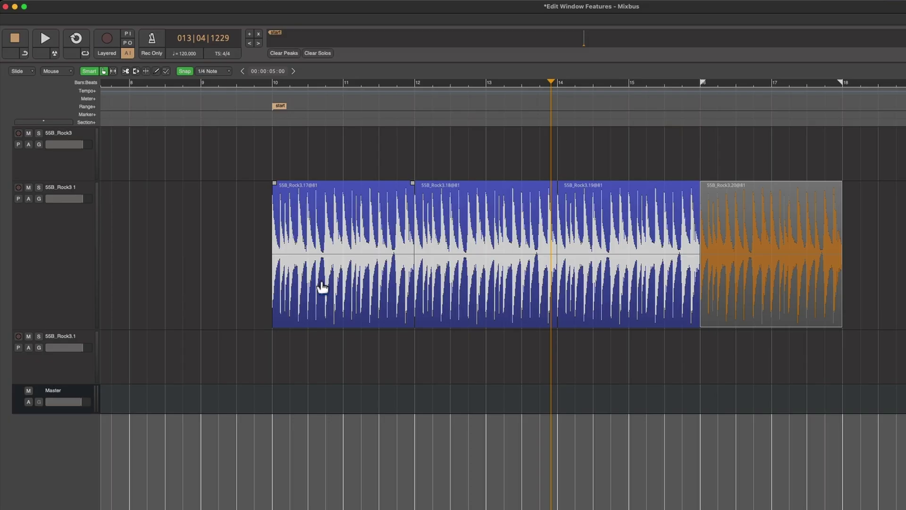
Reposition the playhead at about 13|02|1254 and time-stretch the last loop clip to end at about bar 20.
{"action": "key", "text": "p"}
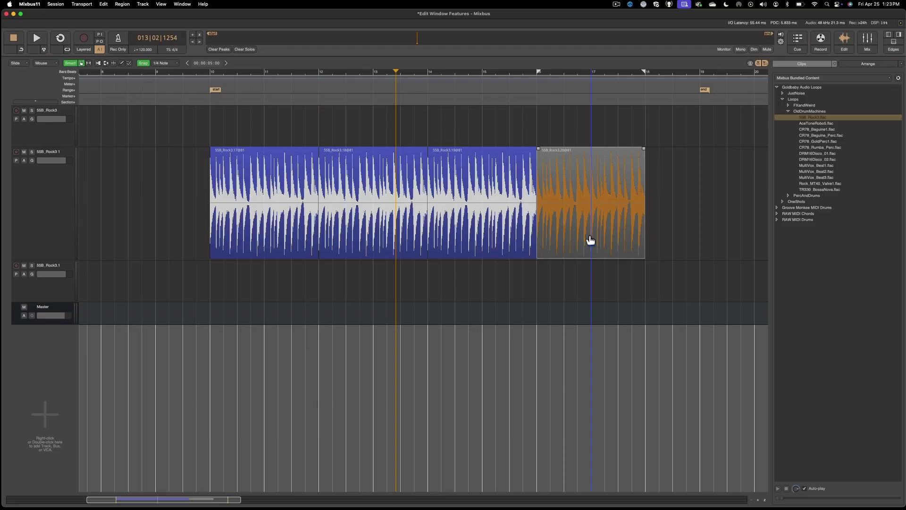
{"action": "key", "text": "t"}
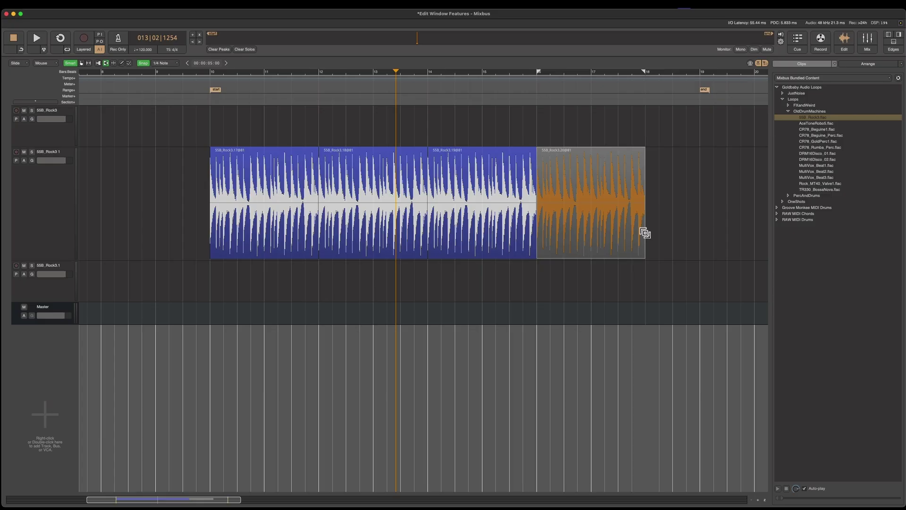
{"action": "left_click_drag", "start_coordinate": [645, 233], "coordinate": [757, 242]}
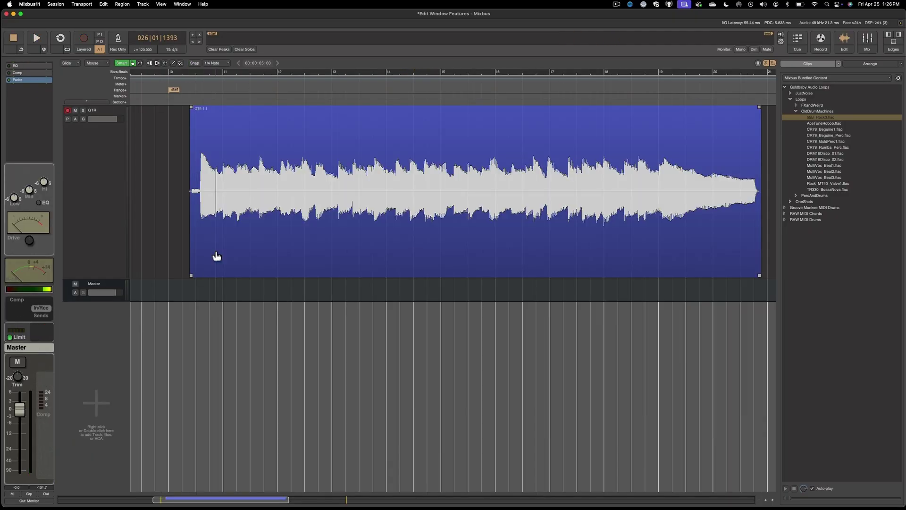
Move the GTR clip so its first hit lands on bar 11, and with Snap on place a grid tempo marker there.
{"action": "left_click_drag", "start_coordinate": [216, 256], "coordinate": [238, 249]}
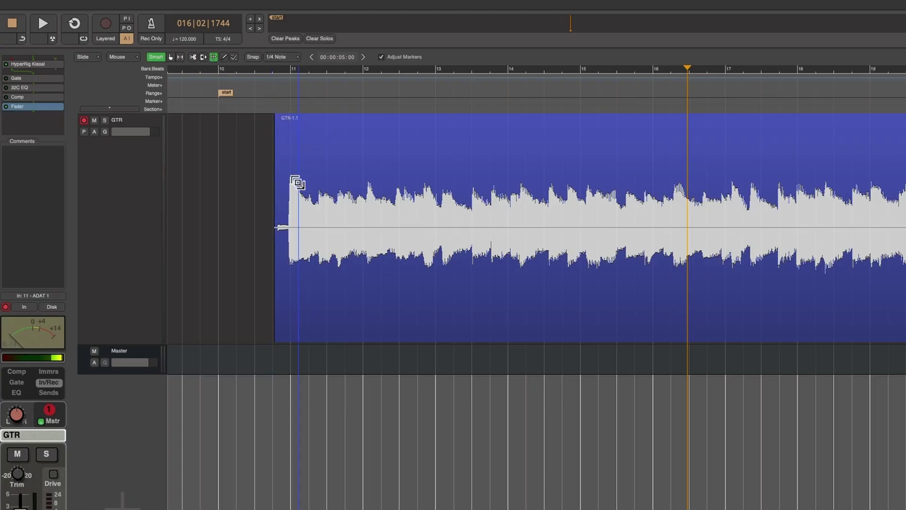
{"action": "left_click", "coordinate": [297, 215]}
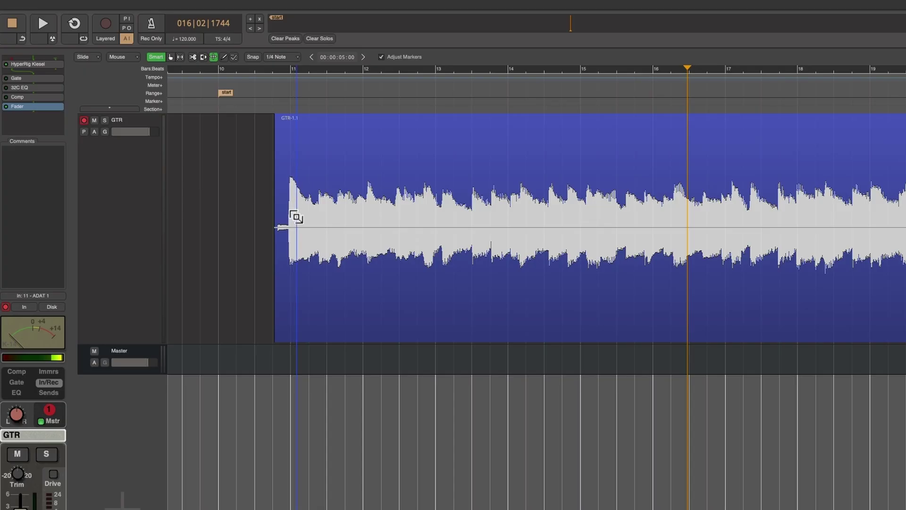
{"action": "key", "text": "grave"}
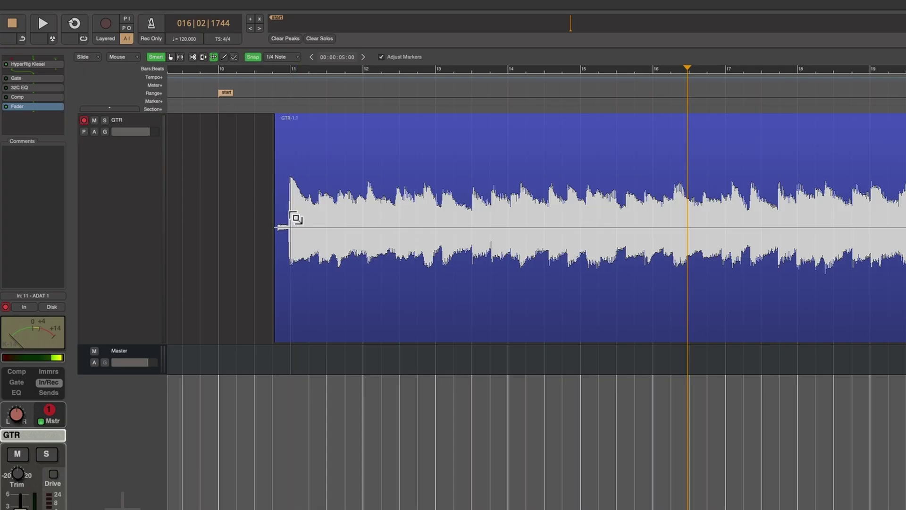
{"action": "left_click", "coordinate": [290, 218]}
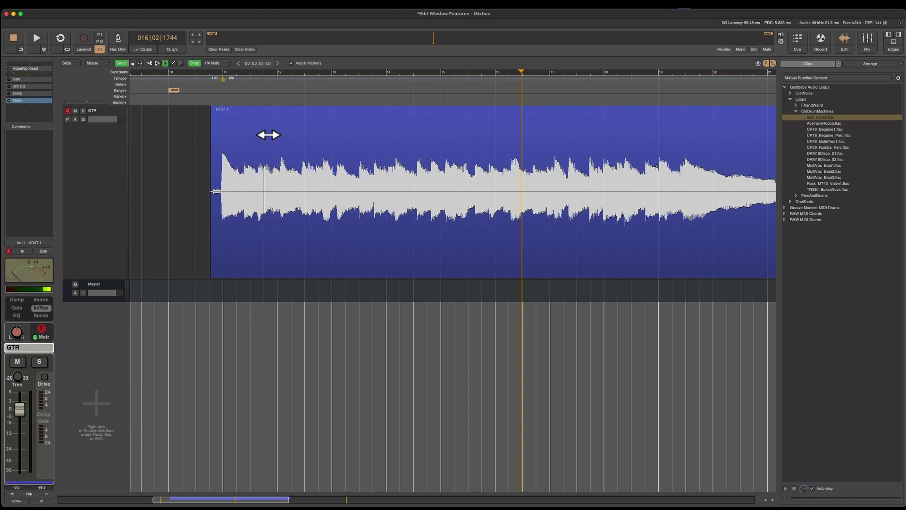
Play the guitar from bar 11 and stretch the tempo grid so bar 12 meets its downbeat, giving 112.3 BPM.
{"action": "left_click", "coordinate": [221, 99]}
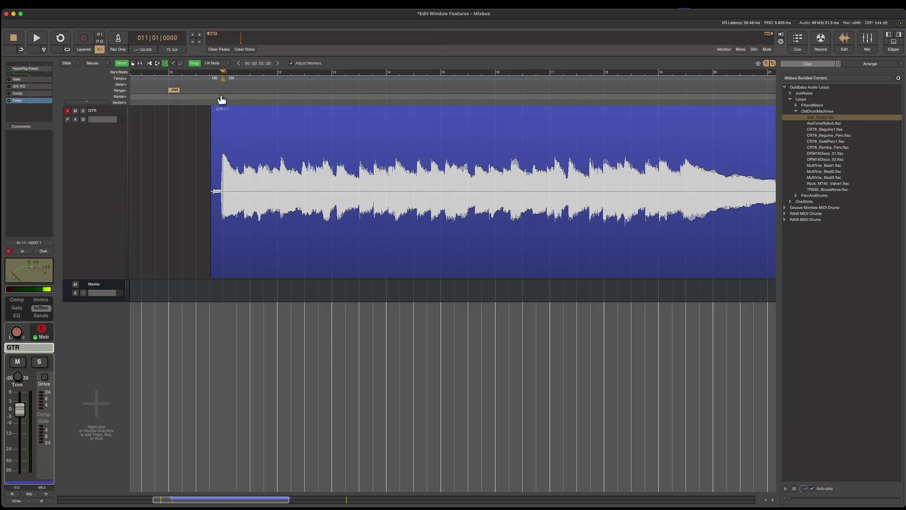
{"action": "key", "text": "equal"}
{"action": "key", "text": "space"}
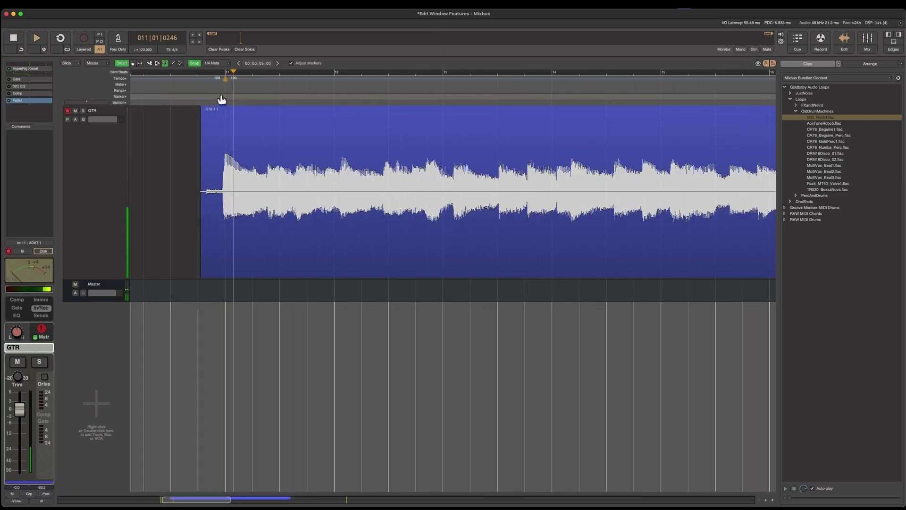
{"action": "key", "text": "space"}
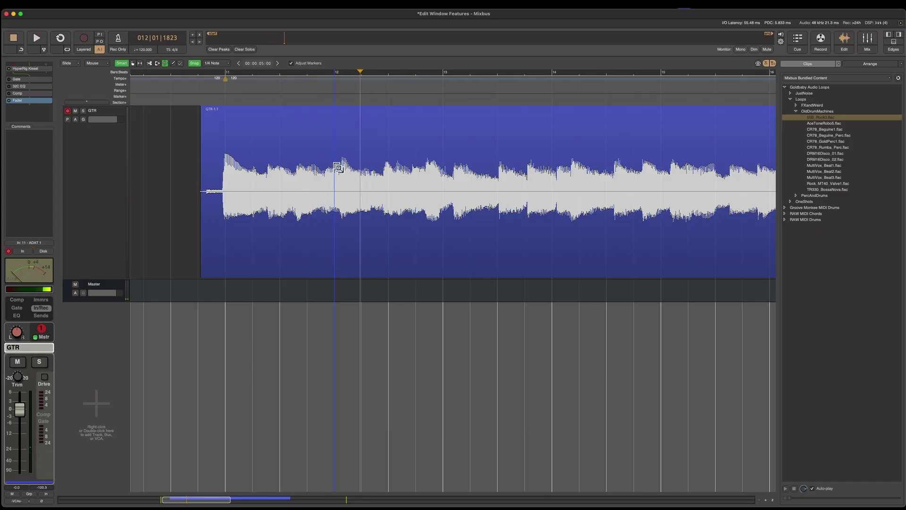
{"action": "left_click_drag", "start_coordinate": [335, 175], "coordinate": [356, 177]}
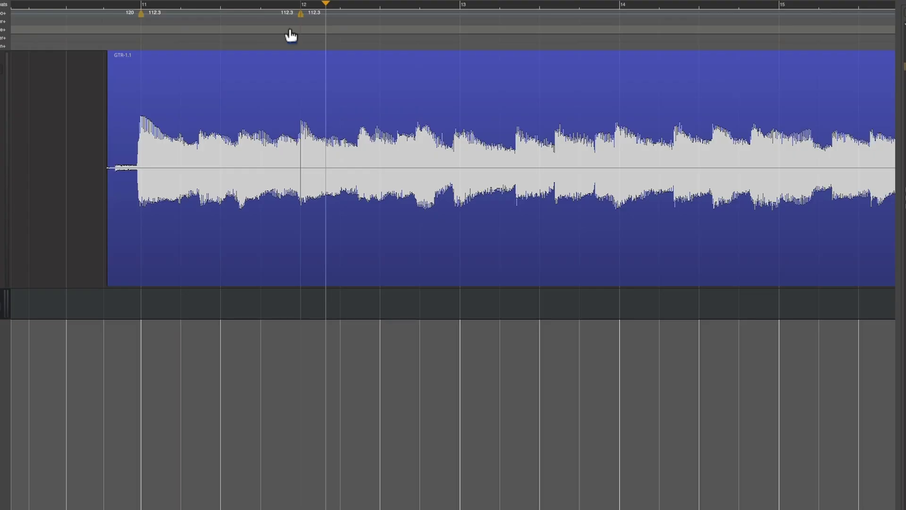
Map bars 13 and 14 onto their guitar downbeats, producing tempos of 116.5 and 111.4 BPM.
{"action": "key", "text": "space"}
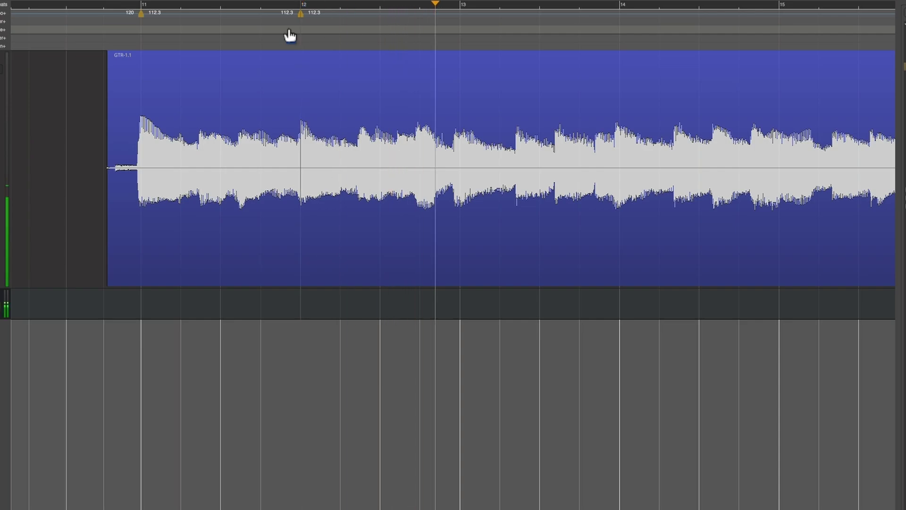
{"action": "left_click_drag", "start_coordinate": [463, 209], "coordinate": [446, 228]}
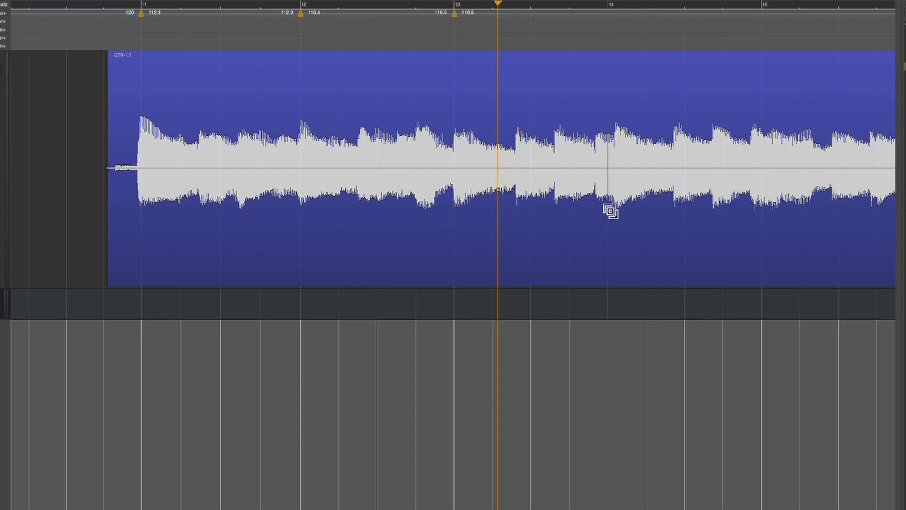
{"action": "left_click_drag", "start_coordinate": [611, 210], "coordinate": [633, 204]}
Map bar 15 onto its guitar downbeat at 113.5 BPM and play the mapped passage from bar 11.
{"action": "double_click", "coordinate": [428, 38]}
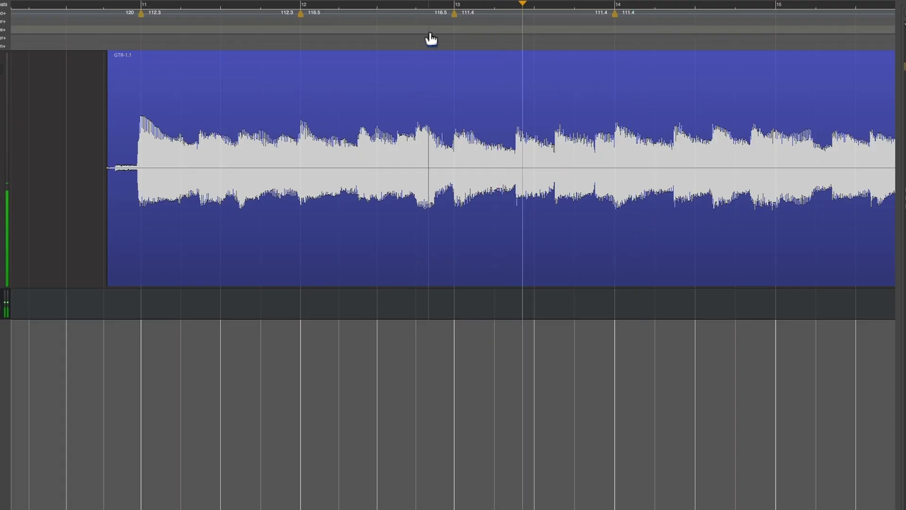
{"action": "left_click", "coordinate": [488, 55]}
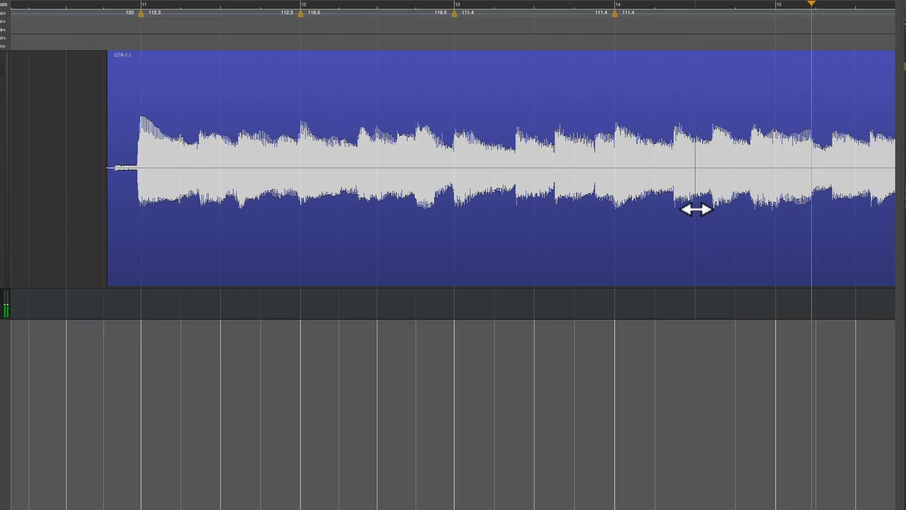
{"action": "left_click", "coordinate": [777, 240]}
{"action": "left_click_drag", "start_coordinate": [777, 240], "coordinate": [766, 255]}
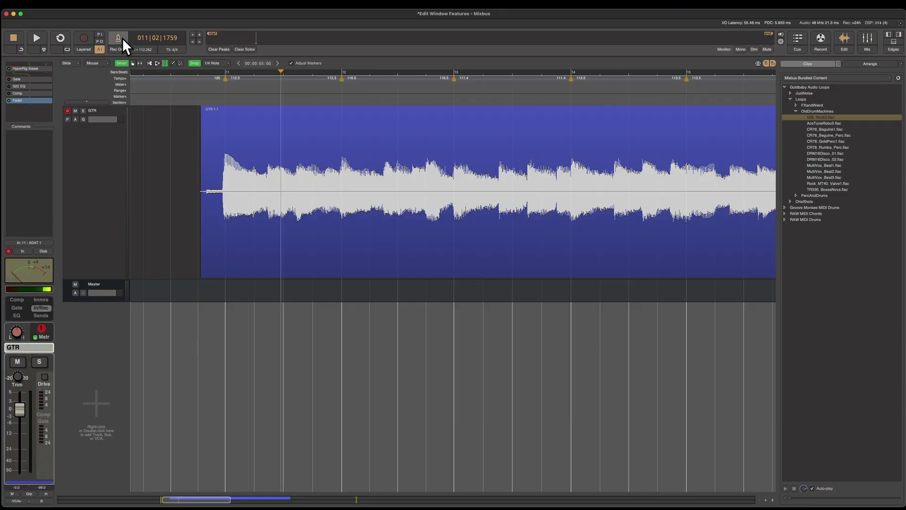
{"action": "left_click", "coordinate": [225, 98]}
{"action": "key", "text": "space"}
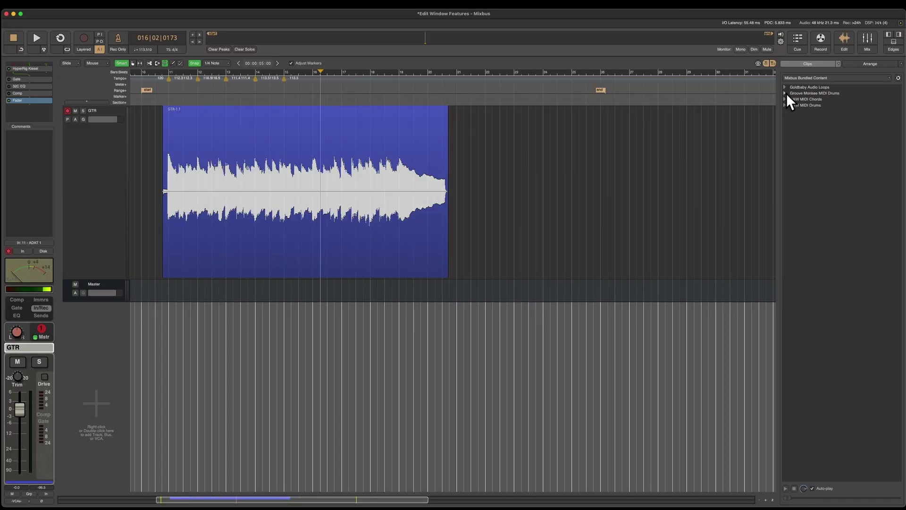
Add 130 Rock C1508 8ths Basic.mid from Groove Monkee MIDI Drums, Rock Essentials 1, 8th Rock as a new track below GTR.
{"action": "left_click", "coordinate": [785, 93]}
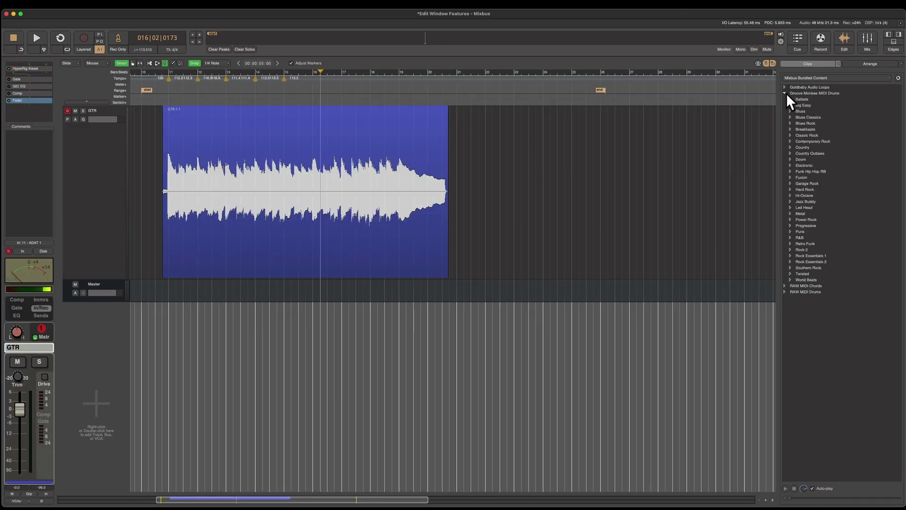
{"action": "left_click", "coordinate": [789, 256]}
{"action": "left_click", "coordinate": [796, 262]}
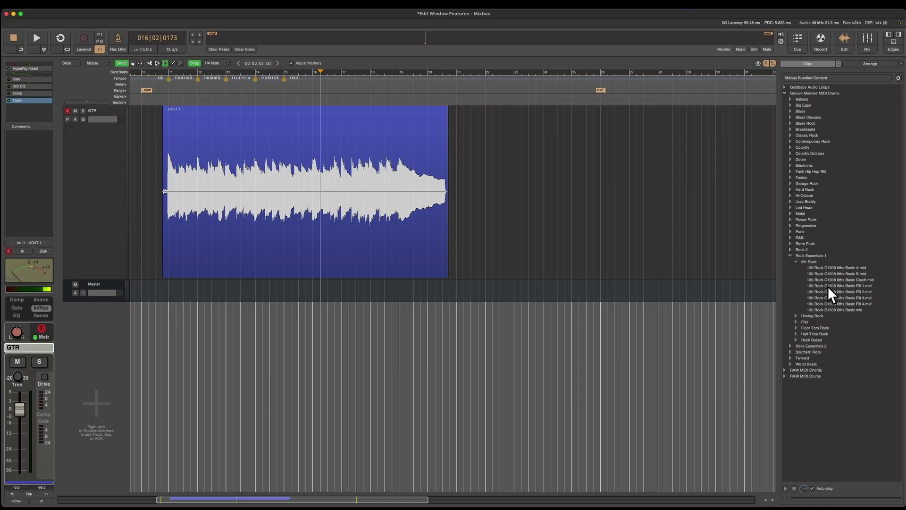
{"action": "left_click_drag", "start_coordinate": [832, 310], "coordinate": [184, 324]}
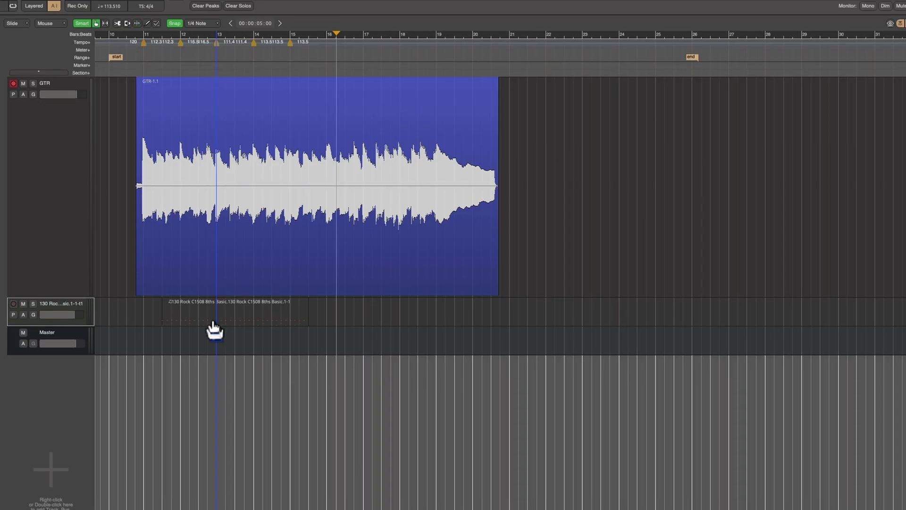
Move the MIDI drum clip to start at bar 11, duplicate it once from bar 15 and play from bar 11.
{"action": "left_click_drag", "start_coordinate": [223, 302], "coordinate": [229, 324]}
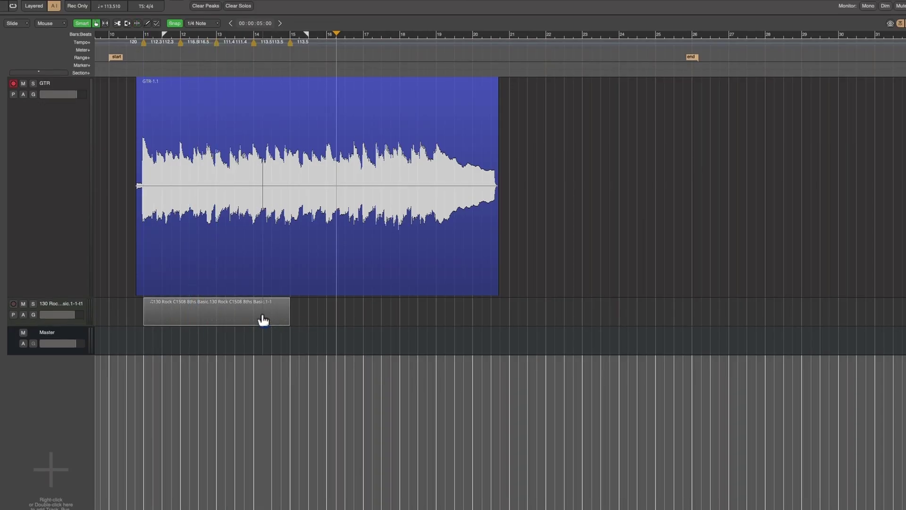
{"action": "key", "text": "ctrl+d"}
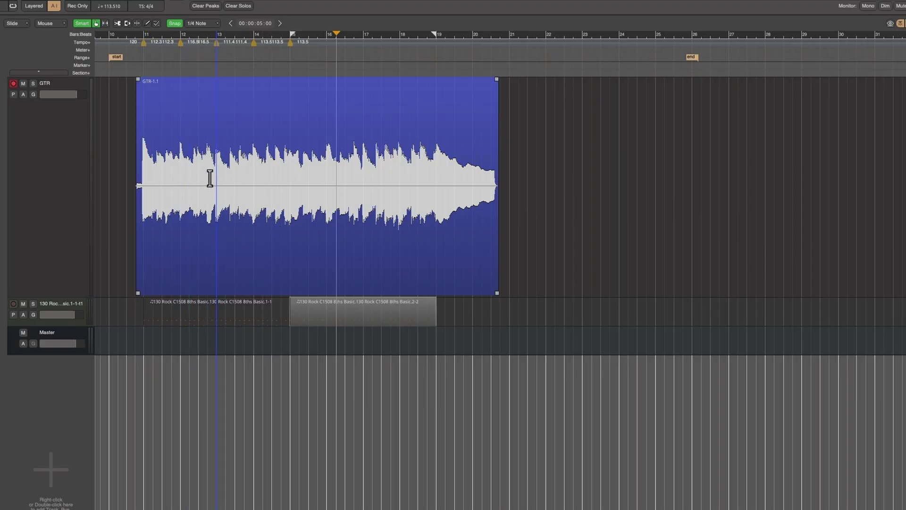
{"action": "left_click", "coordinate": [144, 37]}
{"action": "key", "text": "space"}
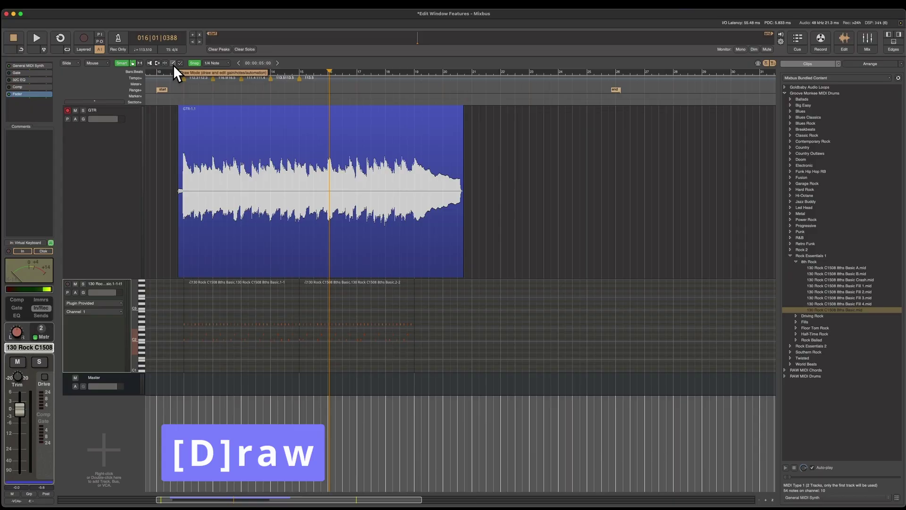
Select bars 13 to 15 of the GTR clip and lower its gain line within that range using the Draw tool.
{"action": "left_click", "coordinate": [173, 64]}
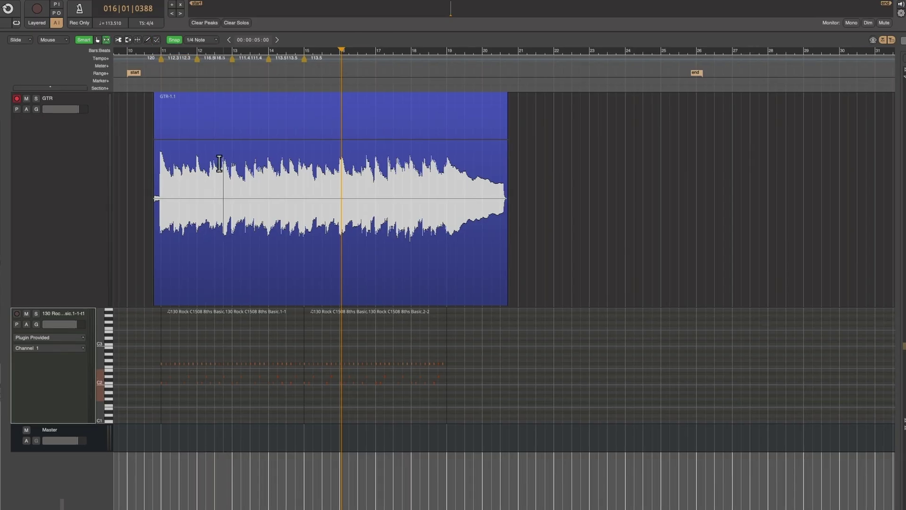
{"action": "left_click_drag", "start_coordinate": [230, 144], "coordinate": [304, 166]}
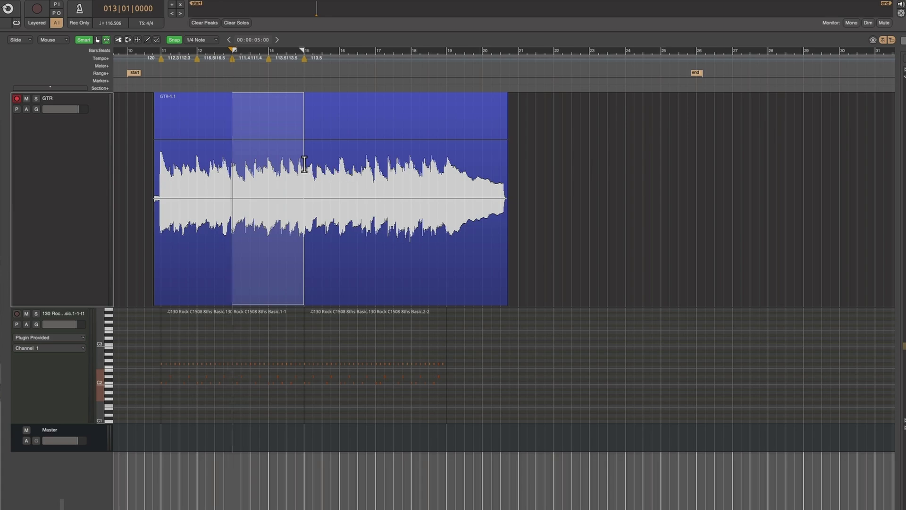
{"action": "left_click", "coordinate": [148, 40]}
{"action": "left_click_drag", "start_coordinate": [293, 139], "coordinate": [297, 128]}
{"action": "left_click_drag", "start_coordinate": [299, 160], "coordinate": [302, 153]}
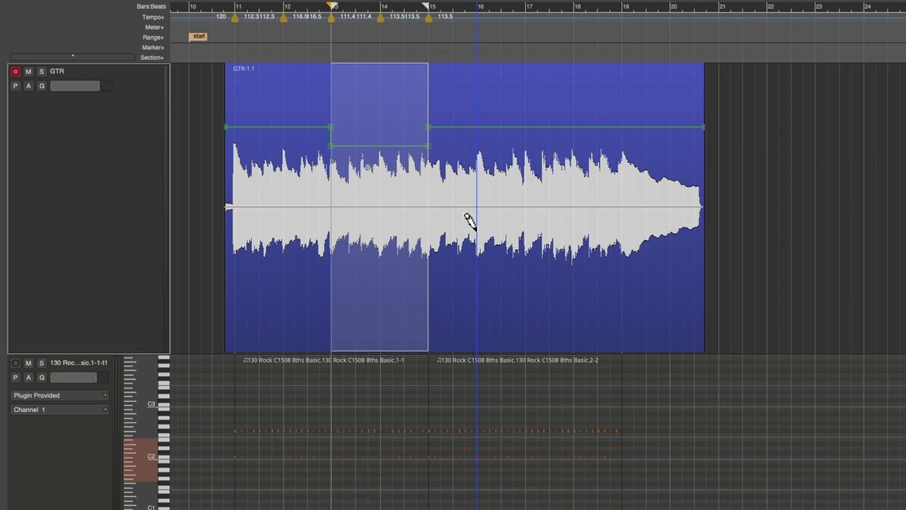
Draw freehand gain curves on the GTR clip from about bar 15 to 19 and rising from about bar 11.5 to 15.5.
{"action": "mouse_move", "coordinate": [446, 238]}
{"action": "left_mouse_down"}
{"action": "mouse_move", "coordinate": [524, 178]}
{"action": "mouse_move", "coordinate": [603, 229]}
{"action": "mouse_move", "coordinate": [634, 222]}
{"action": "left_mouse_up"}
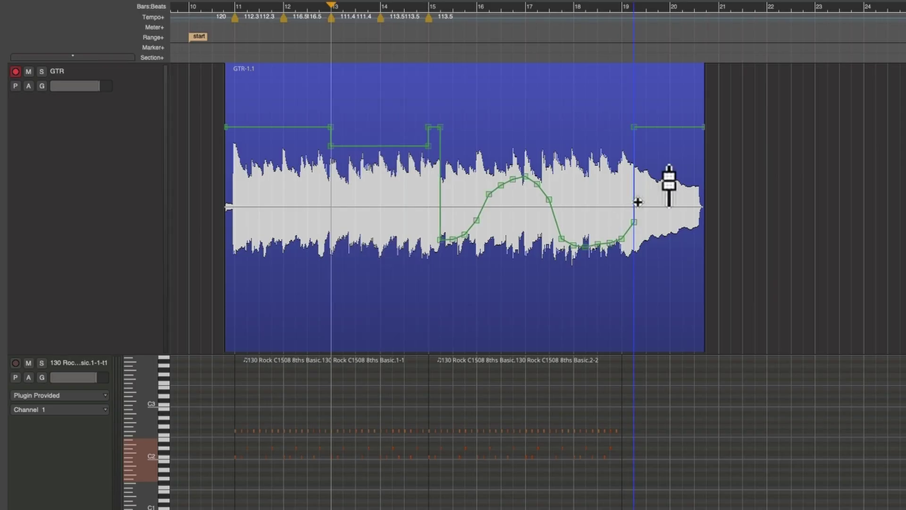
{"action": "mouse_move", "coordinate": [262, 249]}
{"action": "left_mouse_down"}
{"action": "mouse_move", "coordinate": [304, 193]}
{"action": "mouse_move", "coordinate": [398, 117]}
{"action": "mouse_move", "coordinate": [452, 101]}
{"action": "left_mouse_up"}
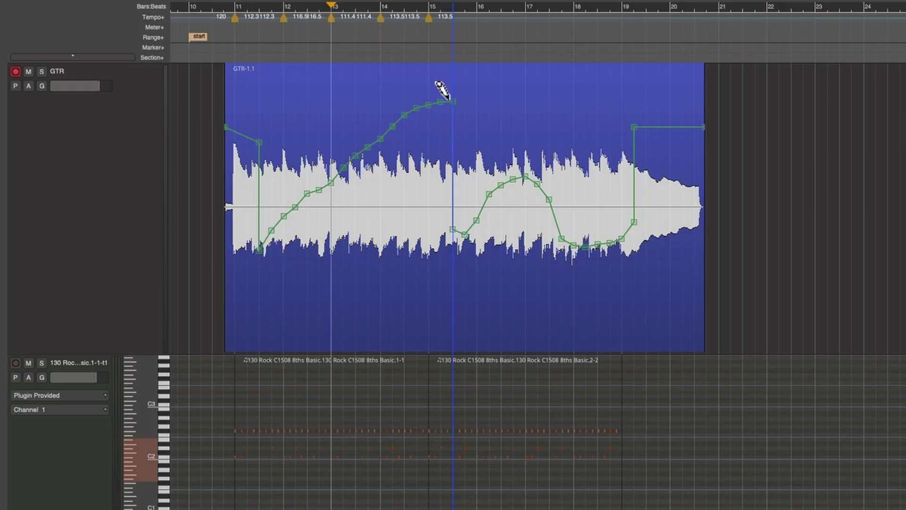
{"action": "left_click_drag", "start_coordinate": [450, 100], "coordinate": [452, 101]}
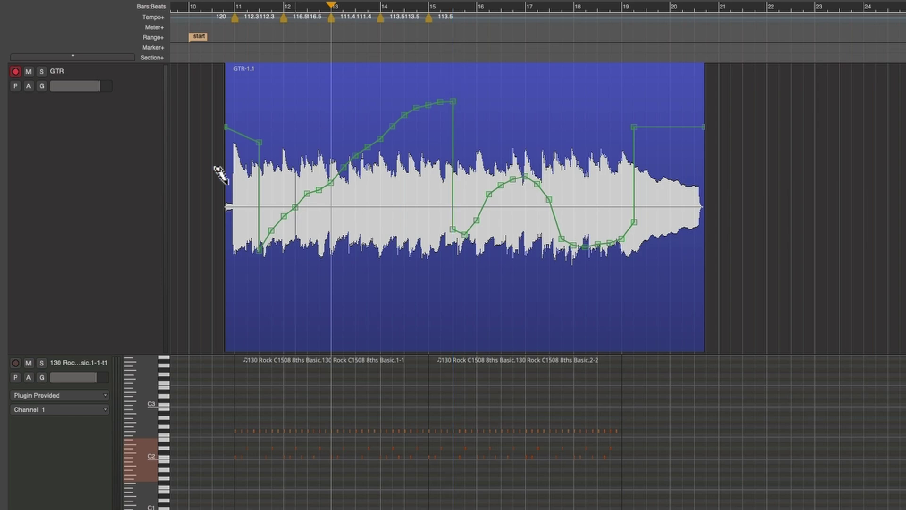
Show the Fader automation lane for the GTR track and increase its height.
{"action": "left_click", "coordinate": [28, 86]}
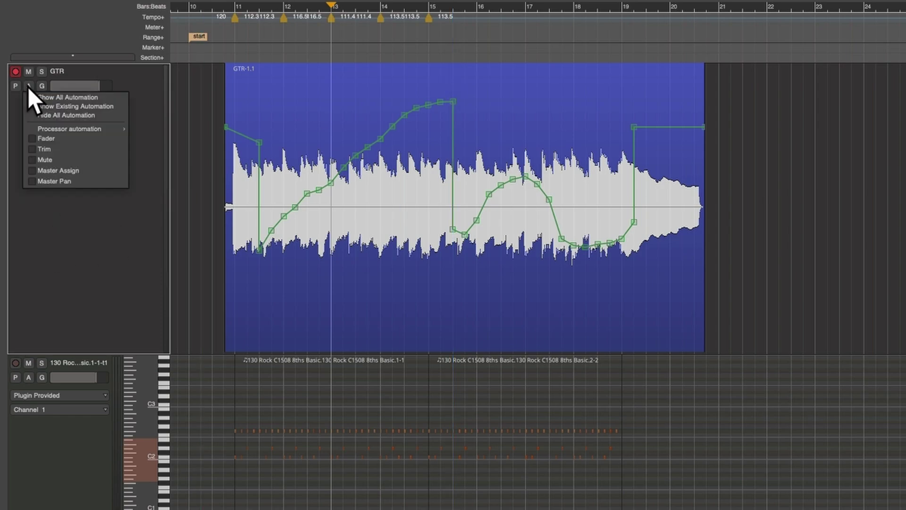
{"action": "left_click", "coordinate": [32, 141]}
{"action": "left_click_drag", "start_coordinate": [137, 394], "coordinate": [142, 509]}
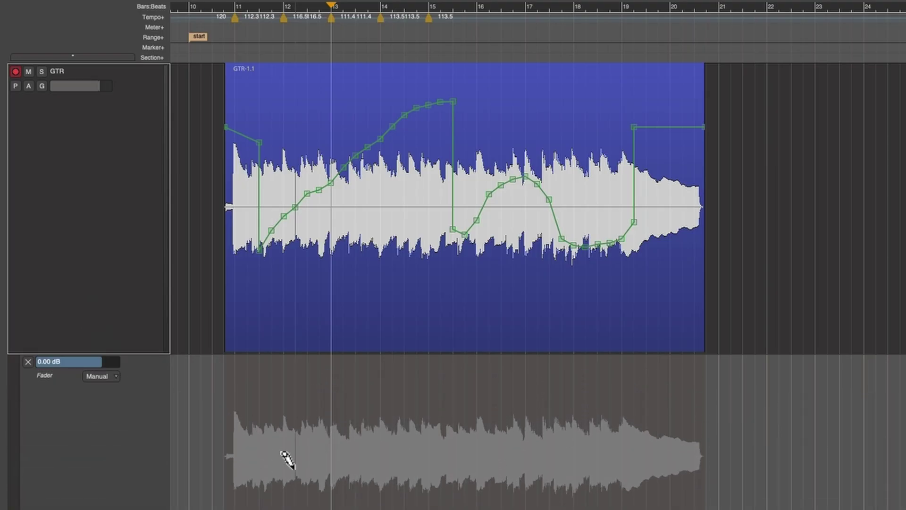
Draw freehand fader automation on GTR from about bar 12.5 to 17.5 and from about bar 18 to just before 21.
{"action": "left_click", "coordinate": [295, 399]}
{"action": "mouse_move", "coordinate": [302, 444]}
{"action": "left_mouse_down"}
{"action": "mouse_move", "coordinate": [397, 421]}
{"action": "mouse_move", "coordinate": [538, 413]}
{"action": "mouse_move", "coordinate": [638, 467]}
{"action": "left_mouse_up"}
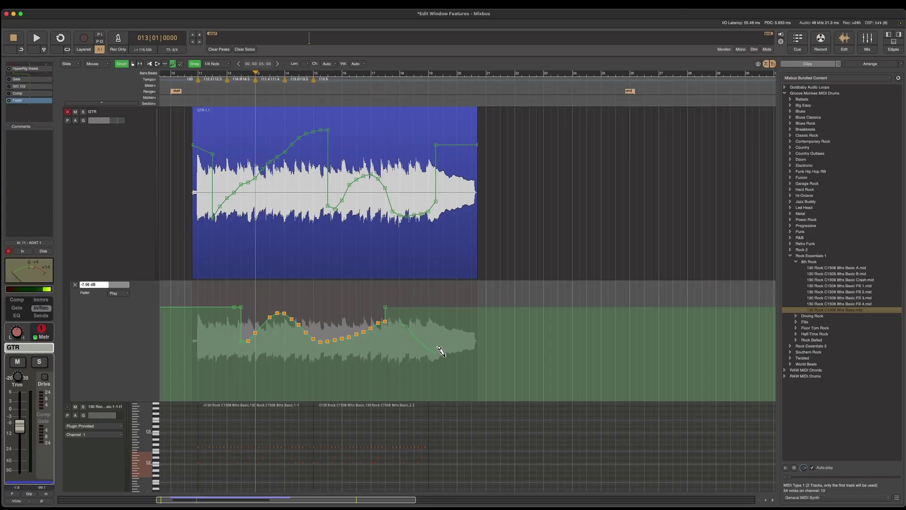
{"action": "left_click_drag", "start_coordinate": [440, 351], "coordinate": [538, 333]}
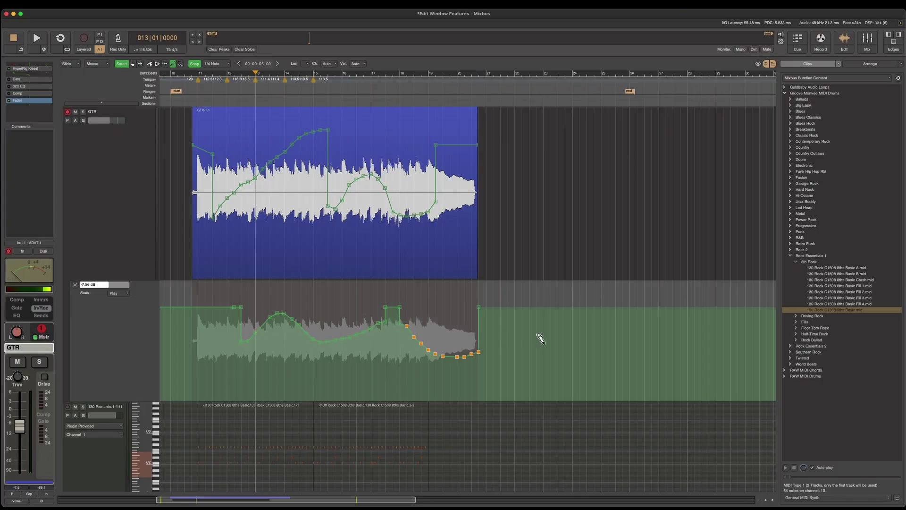
Draw freehand gain on the GTR clip with Snap off from about bar 12.5 to 18, and with Snap on from about bar 12.5 to 14.5.
{"action": "left_click", "coordinate": [194, 64]}
{"action": "mouse_move", "coordinate": [240, 223]}
{"action": "left_mouse_down"}
{"action": "mouse_move", "coordinate": [311, 182]}
{"action": "mouse_move", "coordinate": [402, 216]}
{"action": "left_mouse_up"}
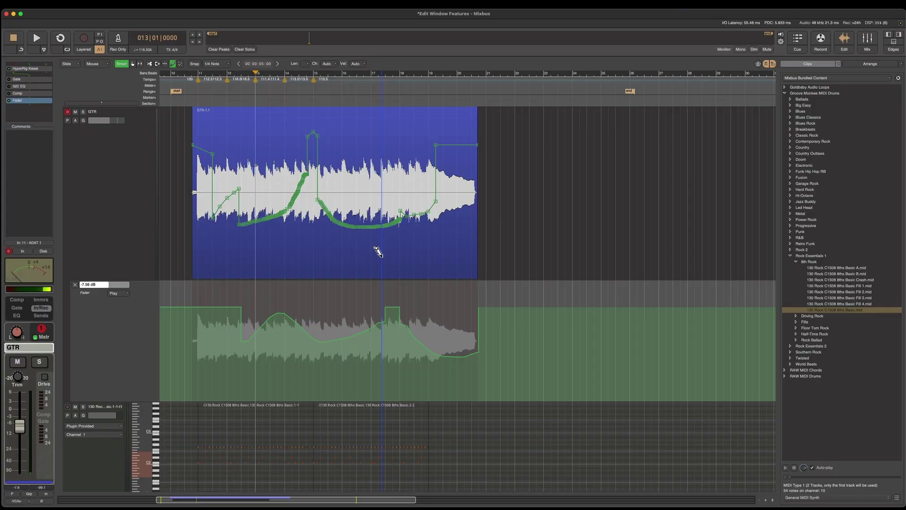
{"action": "left_click", "coordinate": [195, 65]}
{"action": "scroll", "coordinate": [222, 121], "scroll_direction": "up", "scroll_amount": 4}
{"action": "mouse_move", "coordinate": [307, 153]}
{"action": "left_mouse_down"}
{"action": "mouse_move", "coordinate": [366, 128]}
{"action": "mouse_move", "coordinate": [410, 135]}
{"action": "mouse_move", "coordinate": [477, 115]}
{"action": "mouse_move", "coordinate": [538, 153]}
{"action": "left_mouse_up"}
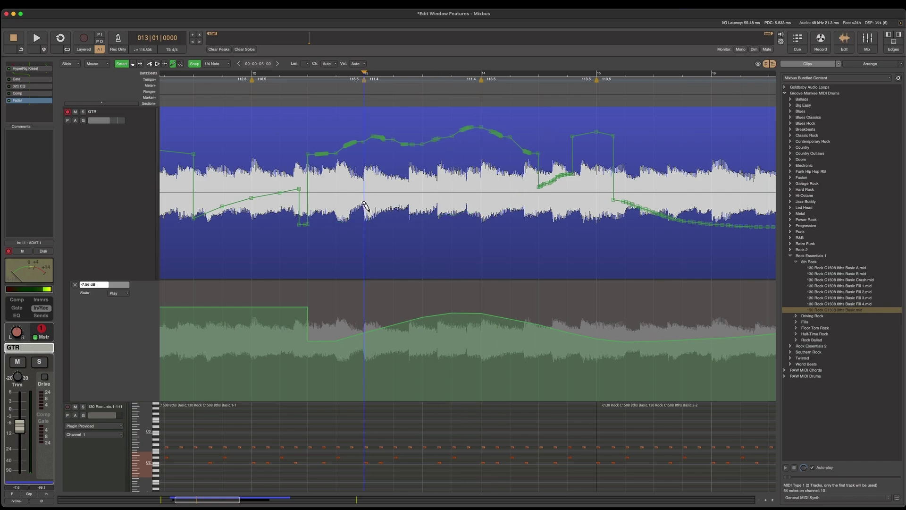
Select the GTR clip's gain points from about bar 12.5 to 14.5 in Internal Edit mode and shift their level together.
{"action": "left_click", "coordinate": [180, 63]}
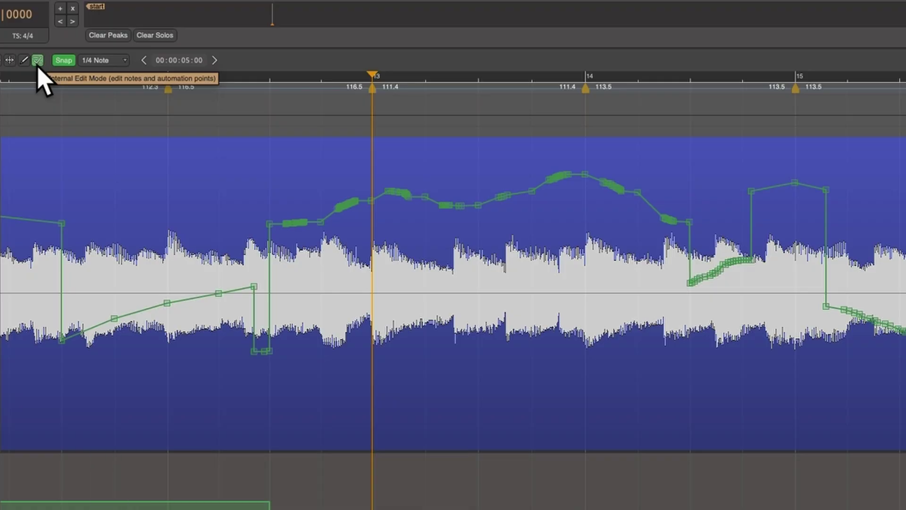
{"action": "left_click_drag", "start_coordinate": [245, 147], "coordinate": [726, 296]}
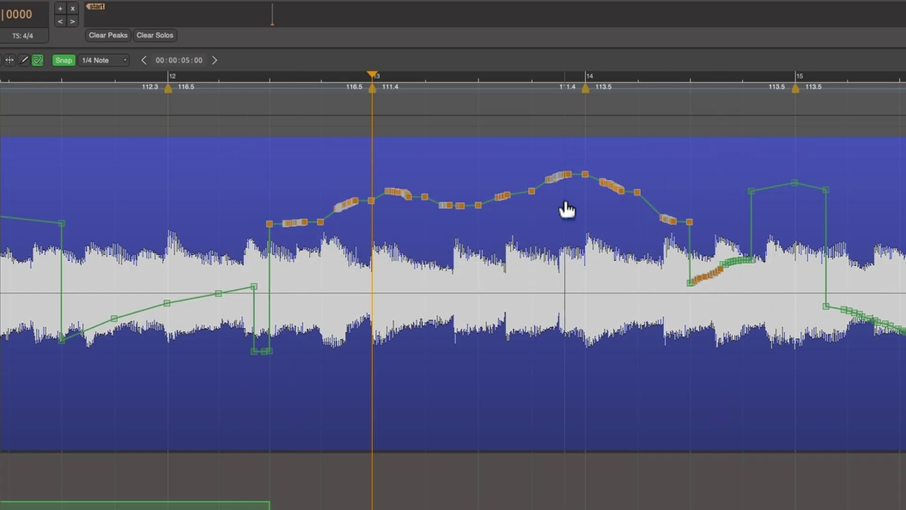
{"action": "mouse_move", "coordinate": [550, 181]}
{"action": "left_mouse_down"}
{"action": "mouse_move", "coordinate": [558, 365]}
{"action": "mouse_move", "coordinate": [561, 182]}
{"action": "mouse_move", "coordinate": [564, 189]}
{"action": "left_mouse_up"}
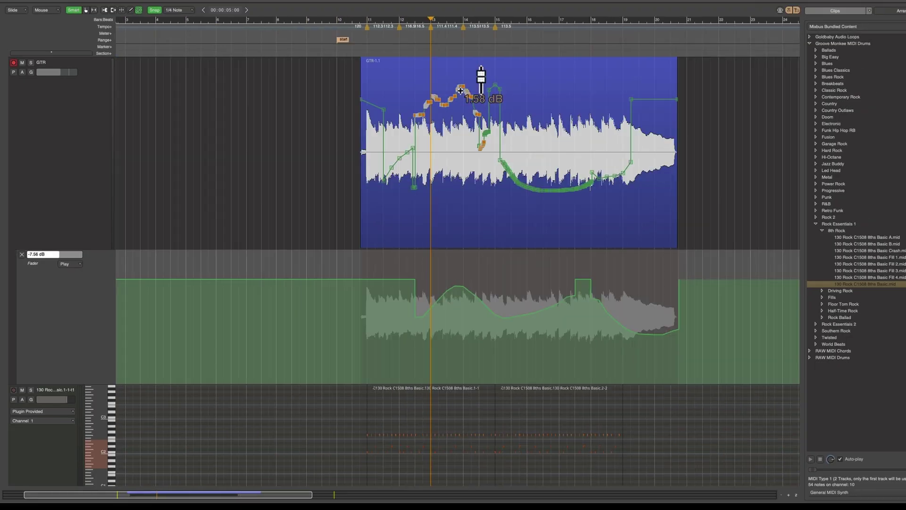
Copy the GTR clip's gain points from about bar 12.5 to 13.5 and paste them at about bar 16.25.
{"action": "left_click_drag", "start_coordinate": [416, 83], "coordinate": [451, 138]}
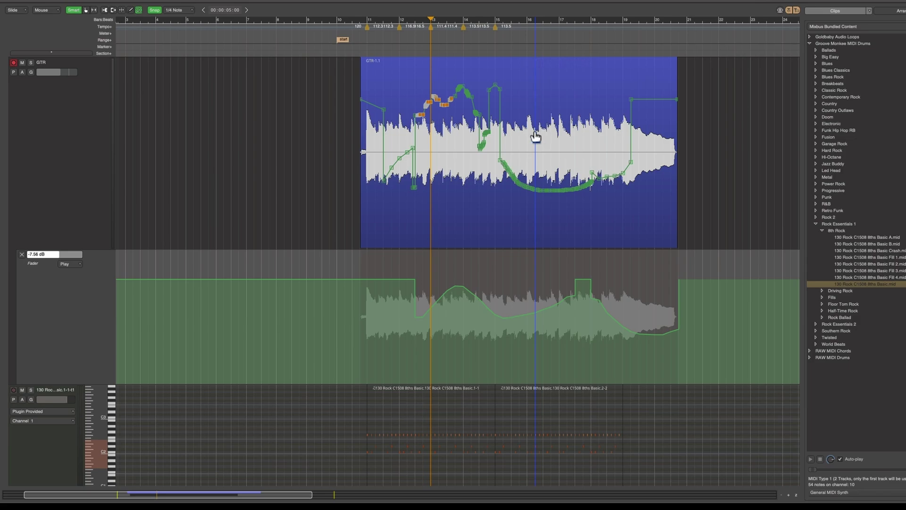
{"action": "key", "text": "super+v"}
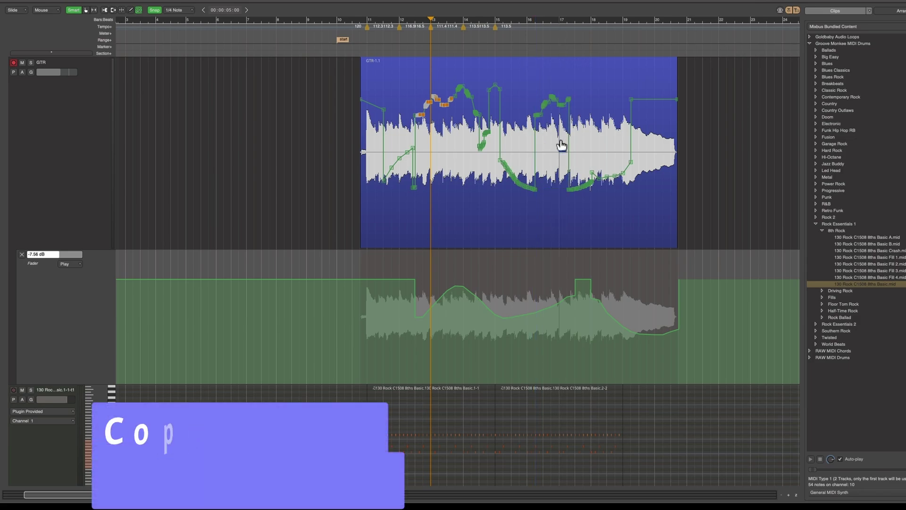
Paste the copied gain points into the GTR Fader automation lane at about bars 15, 18.75, 11.25 and 13.25.
{"action": "left_click", "coordinate": [100, 310]}
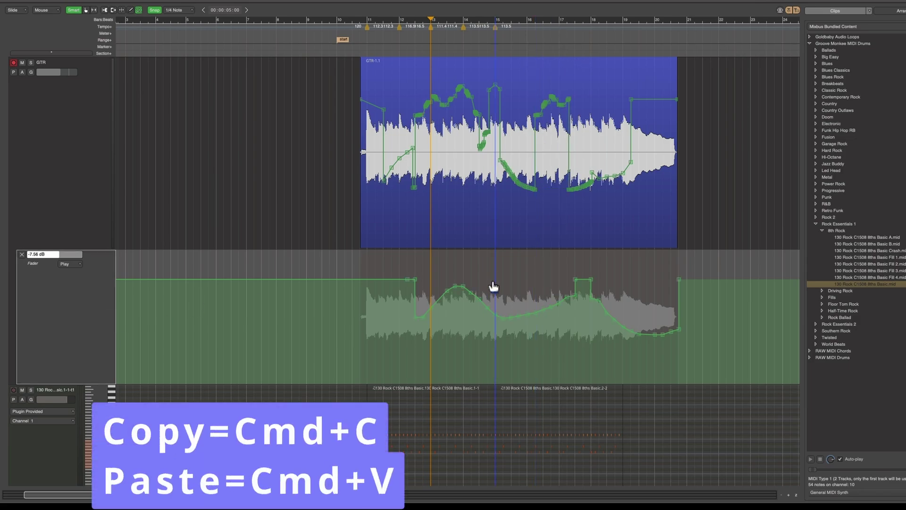
{"action": "key", "text": "super+v"}
{"action": "key", "text": "super+v"}
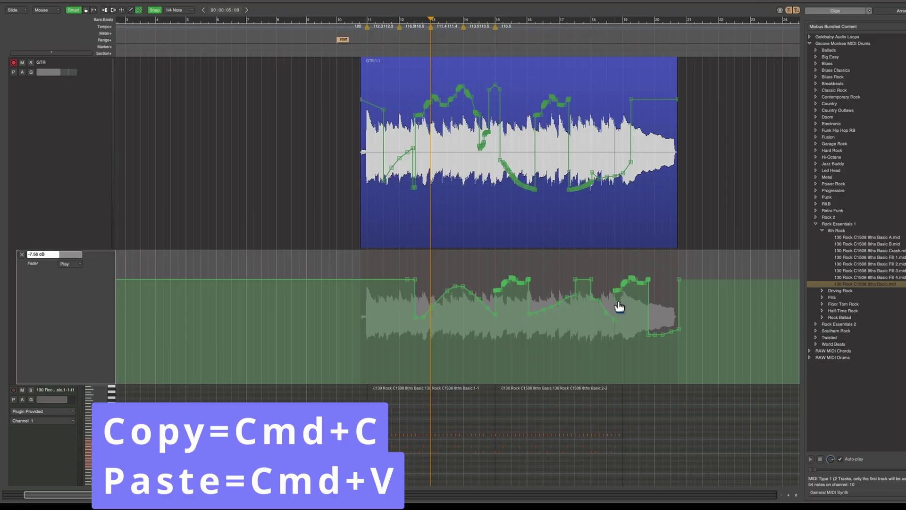
{"action": "key", "text": "super+v"}
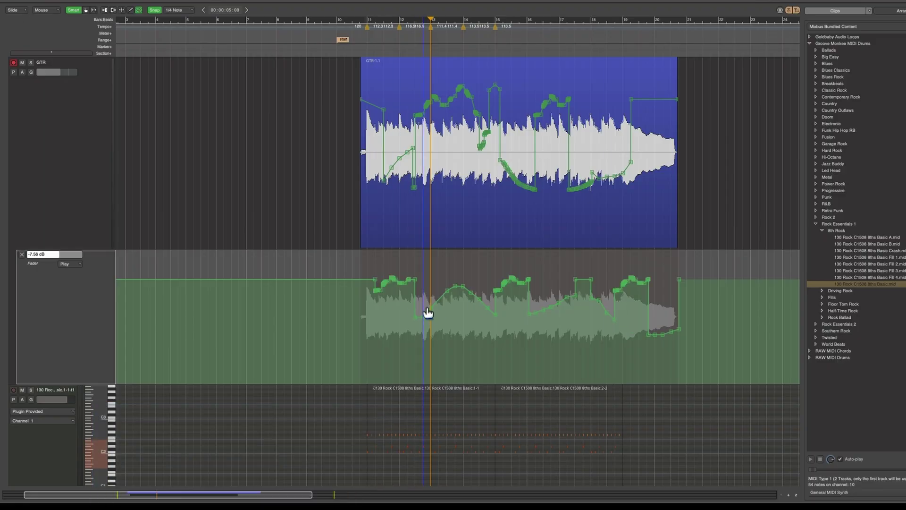
{"action": "key", "text": "super+v"}
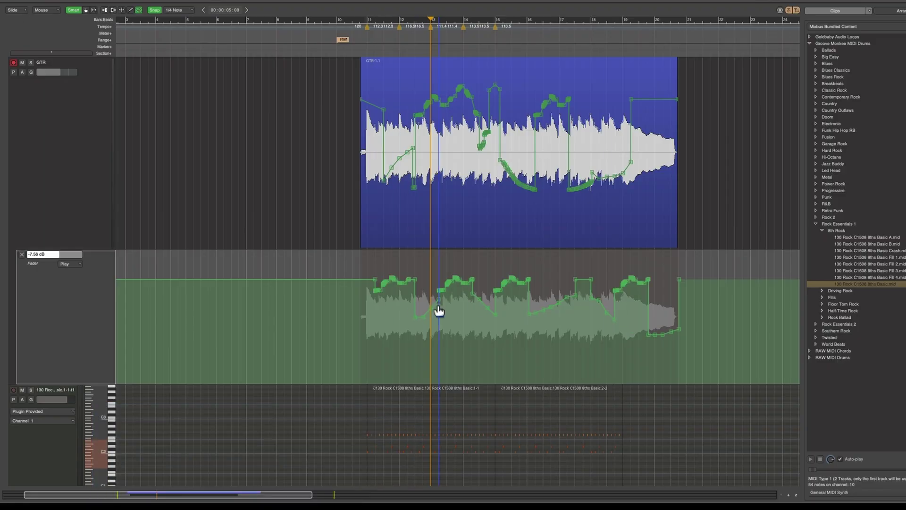
{"action": "scroll", "coordinate": [439, 310], "scroll_direction": "up", "scroll_amount": 2}
{"action": "scroll", "coordinate": [439, 310], "scroll_direction": "down", "scroll_amount": 1}
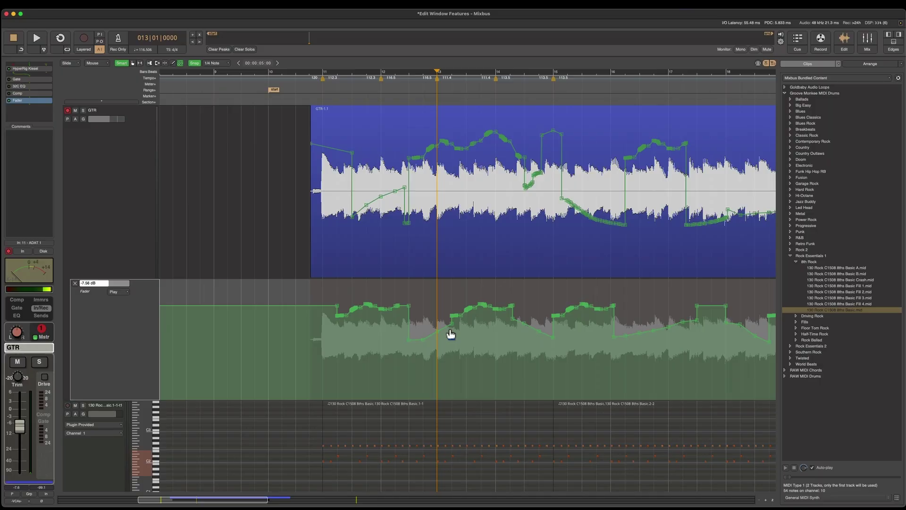
{"action": "key", "text": "ctrl+v"}
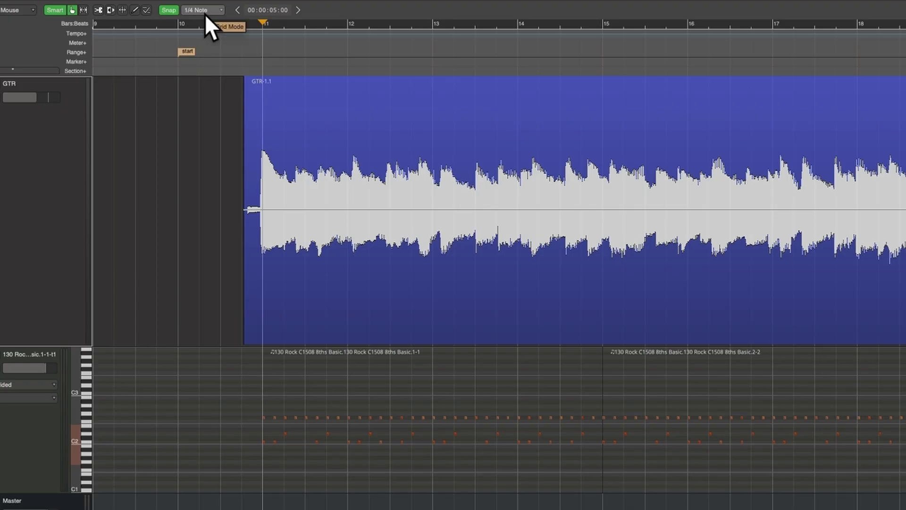
Step the snap grid through finer and coarser note values and return it to 1/4 Note.
{"action": "left_click", "coordinate": [205, 13]}
{"action": "left_click", "coordinate": [313, 10]}
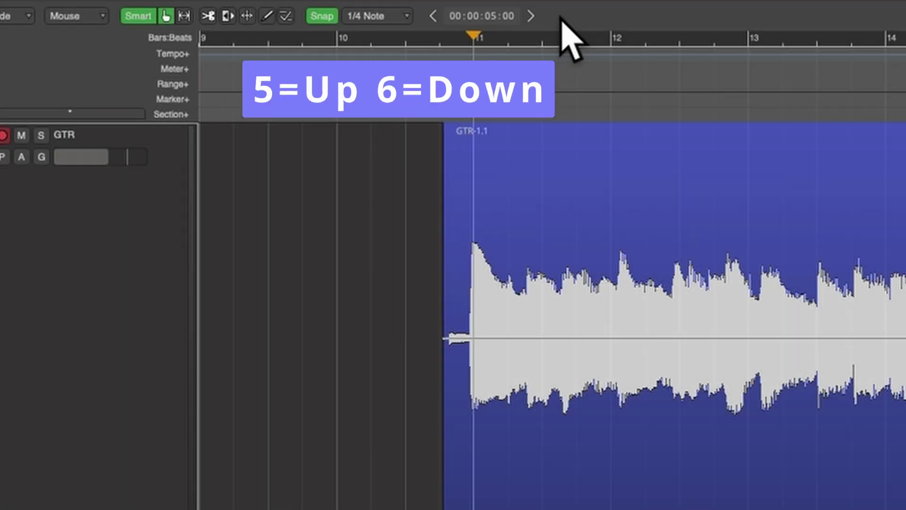
{"action": "key", "text": "6"}
{"action": "key", "text": "6"}
{"action": "key", "text": "6"}
{"action": "key", "text": "6"}
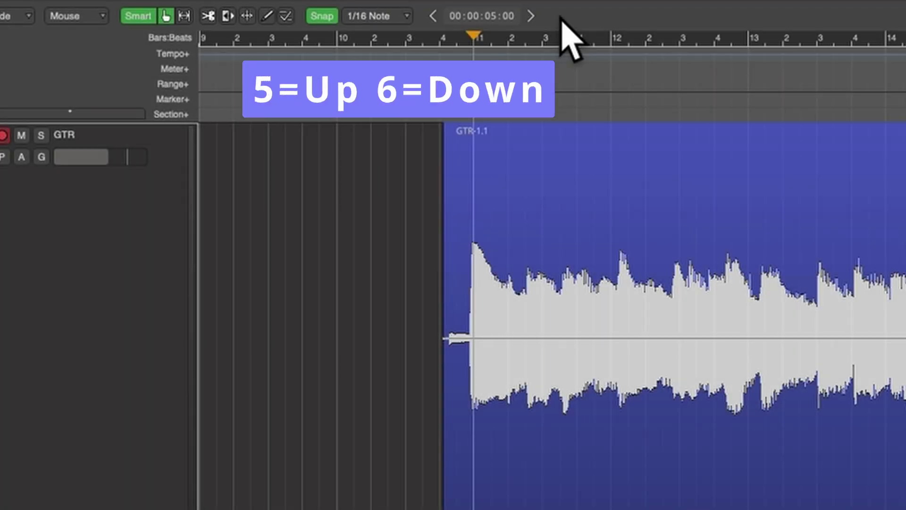
{"action": "key", "text": "5"}
{"action": "key", "text": "5"}
{"action": "key", "text": "5"}
{"action": "key", "text": "5"}
{"action": "key", "text": "5"}
{"action": "key", "text": "5"}
{"action": "key", "text": "5"}
{"action": "key", "text": "6"}
{"action": "key", "text": "6"}
{"action": "key", "text": "6"}
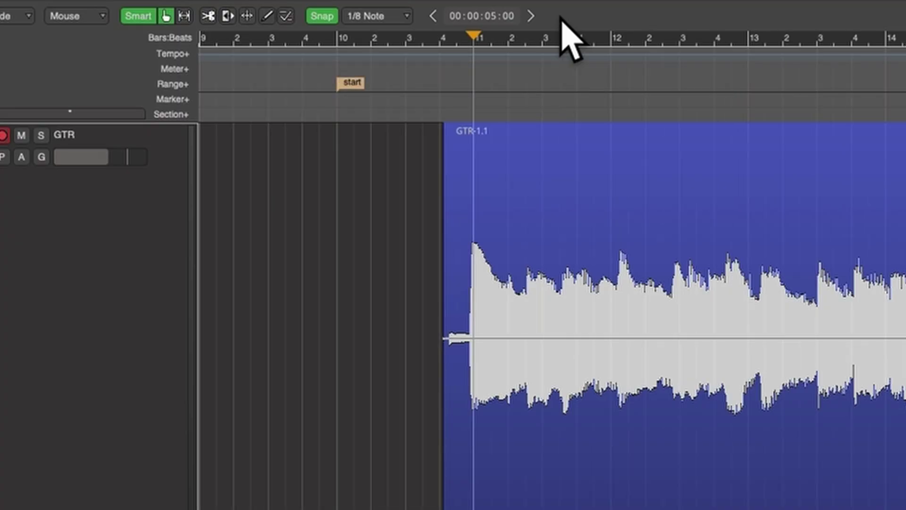
{"action": "key", "text": "6"}
{"action": "key", "text": "5"}
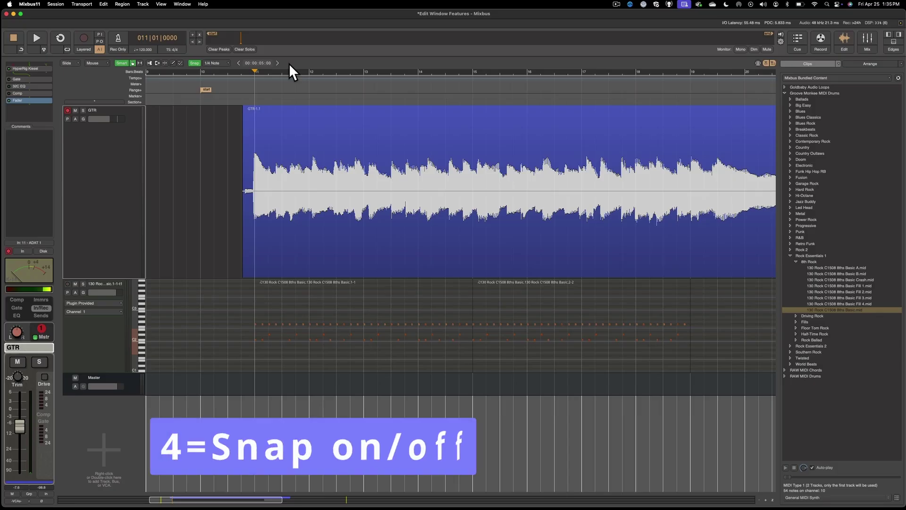
Toggle Snap off and on repeatedly, leaving it enabled.
{"action": "key", "text": "4"}
{"action": "key", "text": "4"}
{"action": "key", "text": "4"}
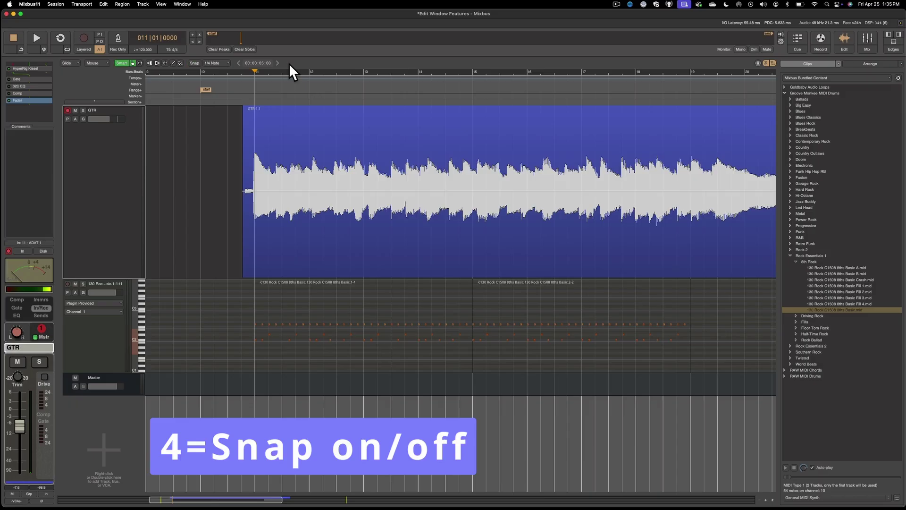
{"action": "key", "text": "4"}
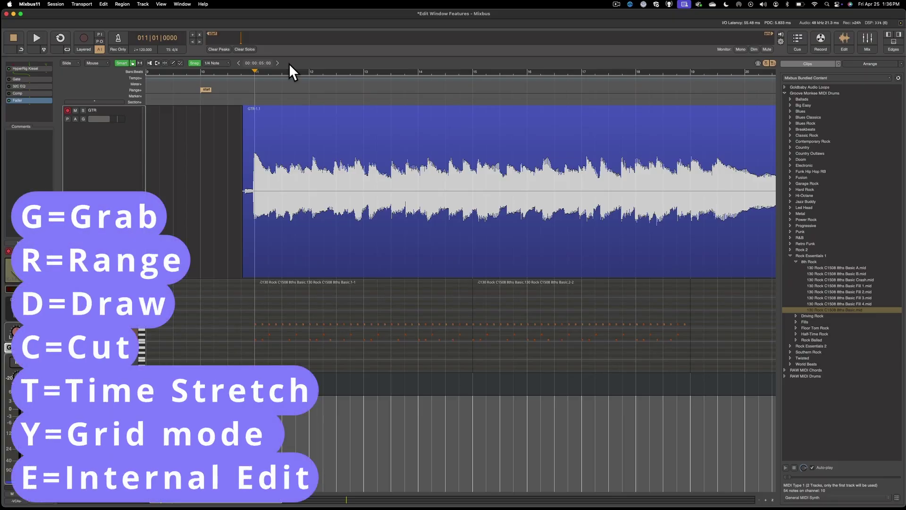
Move the GTR clip slightly earlier with the Grab tool and select a range on it from bar 12 beat 2 to bar 15 beat 4.
{"action": "mouse_move", "coordinate": [326, 250]}
{"action": "left_mouse_down"}
{"action": "mouse_move", "coordinate": [360, 259]}
{"action": "mouse_move", "coordinate": [323, 255]}
{"action": "left_mouse_up"}
{"action": "key", "text": "r"}
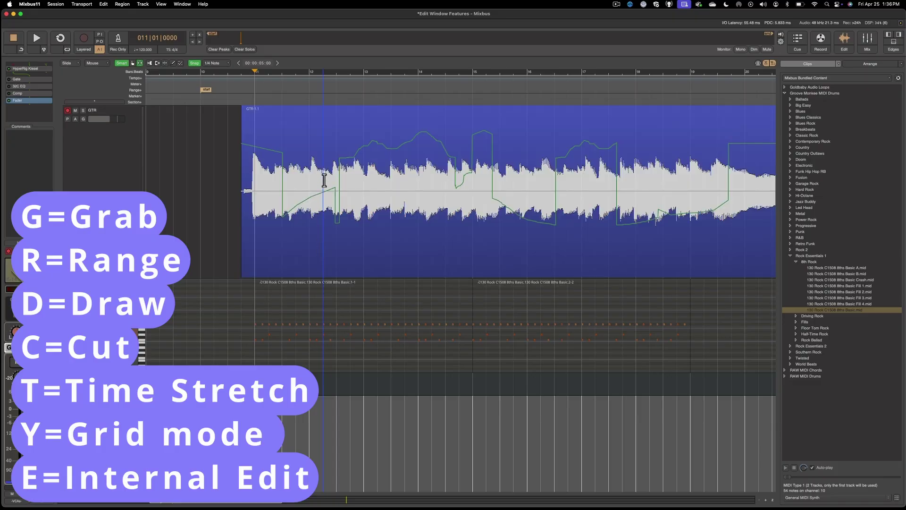
{"action": "left_click_drag", "start_coordinate": [324, 155], "coordinate": [518, 213]}
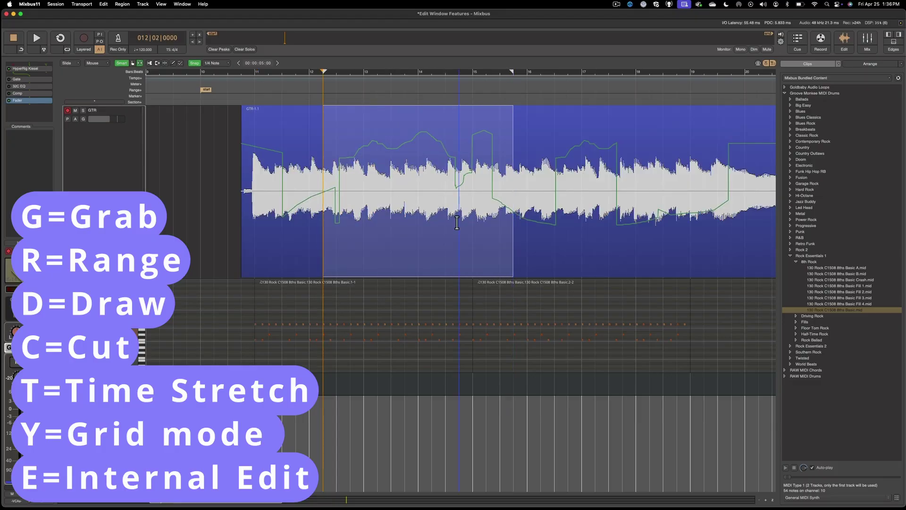
Lower the gain line inside the selected range with the Draw tool and draw a freehand gain curve from about bar 17 to 19.
{"action": "key", "text": "d"}
{"action": "mouse_move", "coordinate": [414, 162]}
{"action": "left_mouse_down"}
{"action": "mouse_move", "coordinate": [410, 225]}
{"action": "mouse_move", "coordinate": [589, 164]}
{"action": "mouse_move", "coordinate": [637, 178]}
{"action": "mouse_move", "coordinate": [718, 176]}
{"action": "left_mouse_up"}
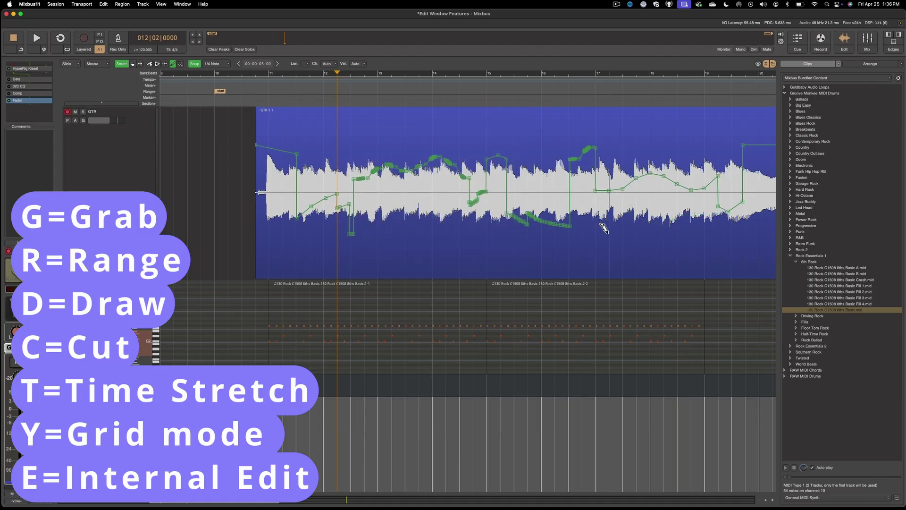
Cut the GTR clip at about bars 11.75, 13.75, 15.5 and 17.5.
{"action": "key", "text": "c"}
{"action": "left_click", "coordinate": [296, 196]}
{"action": "left_click", "coordinate": [405, 208]}
{"action": "left_click", "coordinate": [499, 213]}
{"action": "left_click", "coordinate": [608, 212]}
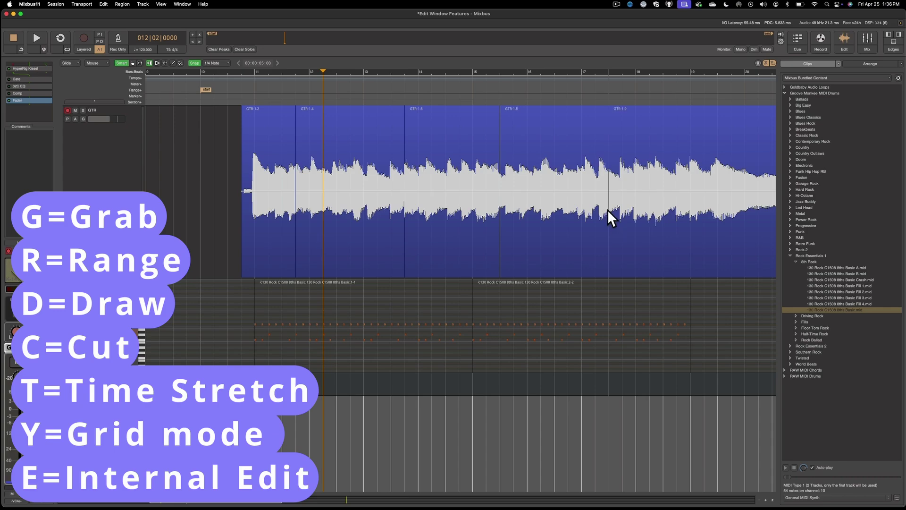
Time-stretch the GTR segment between bars 13.75 and 15.5 down to a duration of one bar.
{"action": "key", "text": "y"}
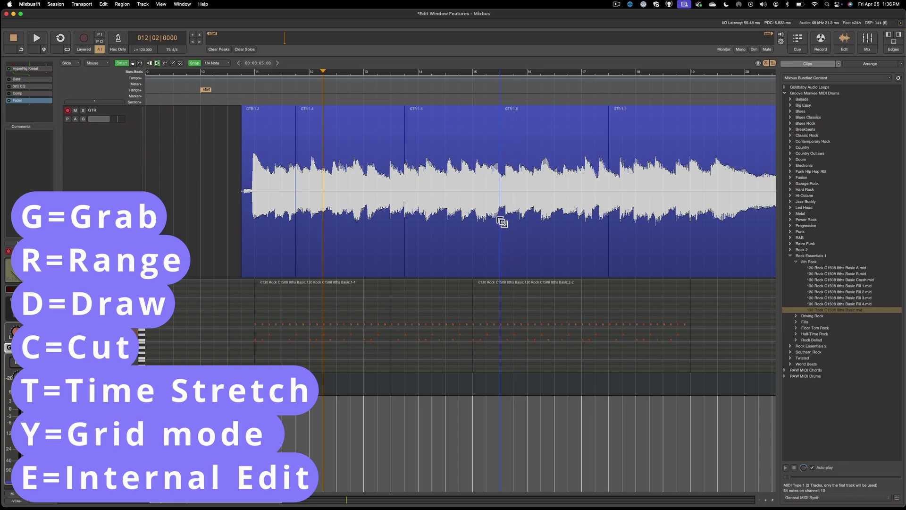
{"action": "left_click_drag", "start_coordinate": [498, 222], "coordinate": [462, 228]}
{"action": "left_click", "coordinate": [504, 255]}
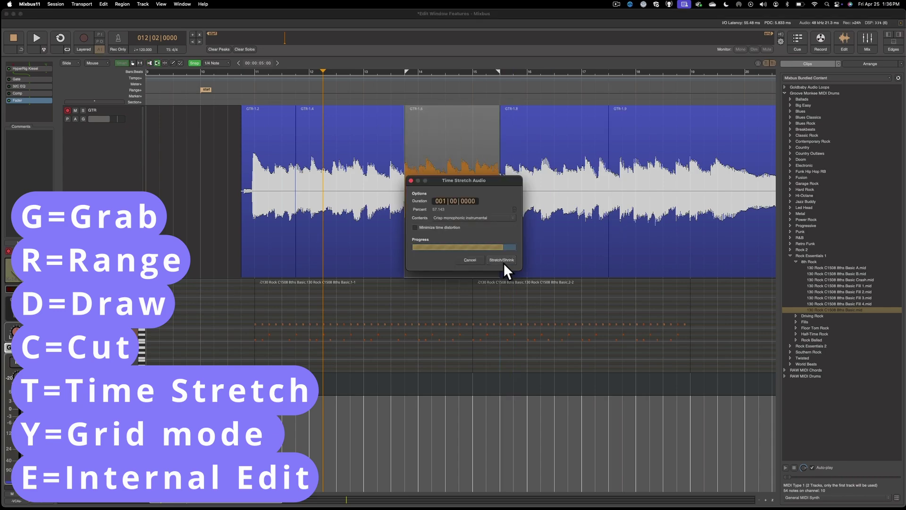
Shift the bar 17 grid line slightly later over the guitar in Grid mode, mapping the tempo to about 102.3.
{"action": "key", "text": "y"}
{"action": "left_click_drag", "start_coordinate": [589, 181], "coordinate": [597, 181]}
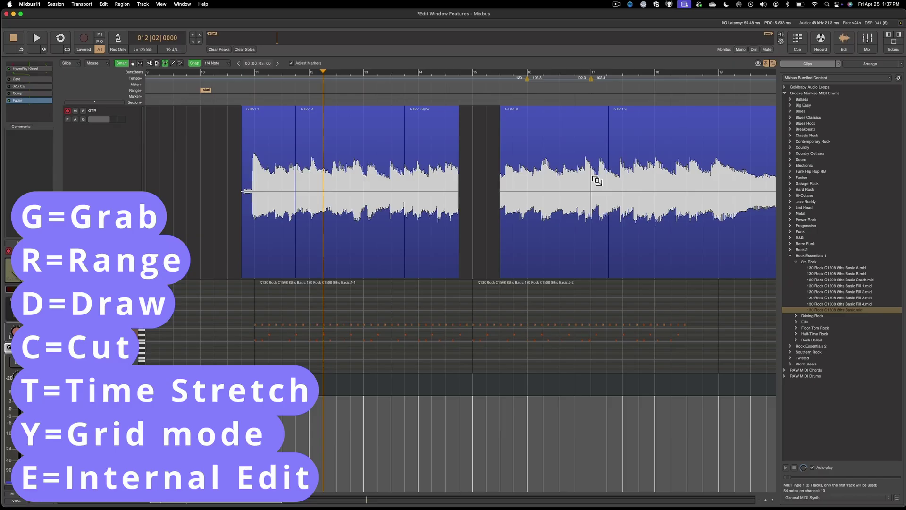
Select the GTR gain points from about bar 16.7 to 18.3 in Internal Edit mode and delete them.
{"action": "key", "text": "e"}
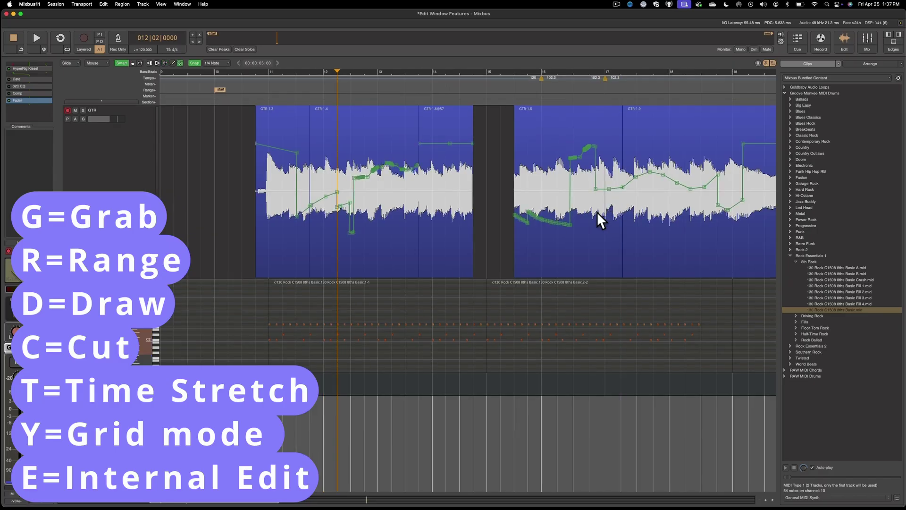
{"action": "left_click_drag", "start_coordinate": [587, 151], "coordinate": [689, 209]}
{"action": "key", "text": "Delete"}
{"action": "key", "text": "Delete"}
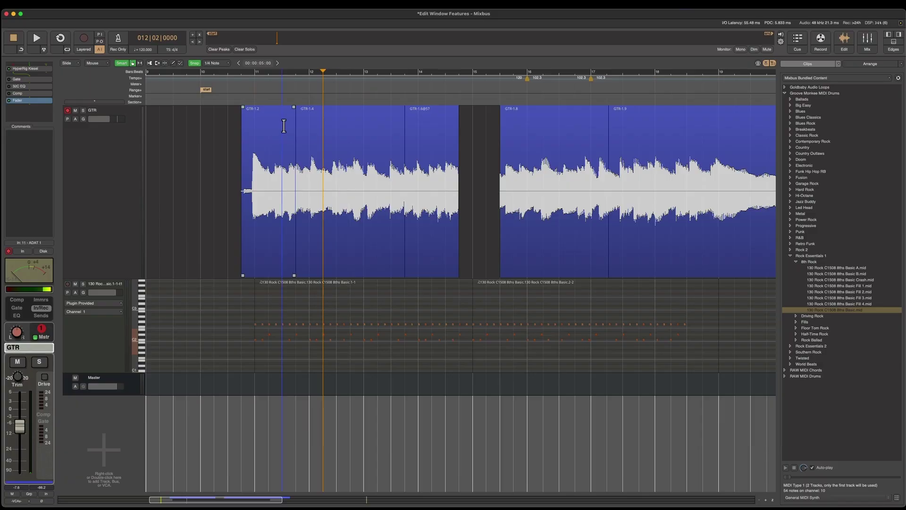
Add a short fade-in to the second GTR segment and lengthen the fade-out at its end near bar 13 beat 4.
{"action": "left_click_drag", "start_coordinate": [297, 110], "coordinate": [310, 123]}
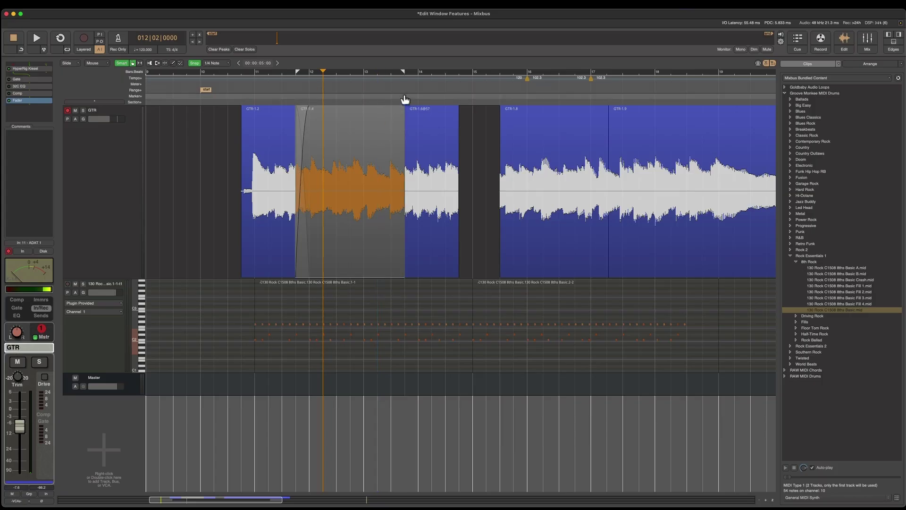
{"action": "scroll", "coordinate": [472, 99], "scroll_direction": "up", "scroll_amount": 6}
{"action": "left_click", "coordinate": [481, 94]}
{"action": "scroll", "coordinate": [481, 95], "scroll_direction": "up", "scroll_amount": 2}
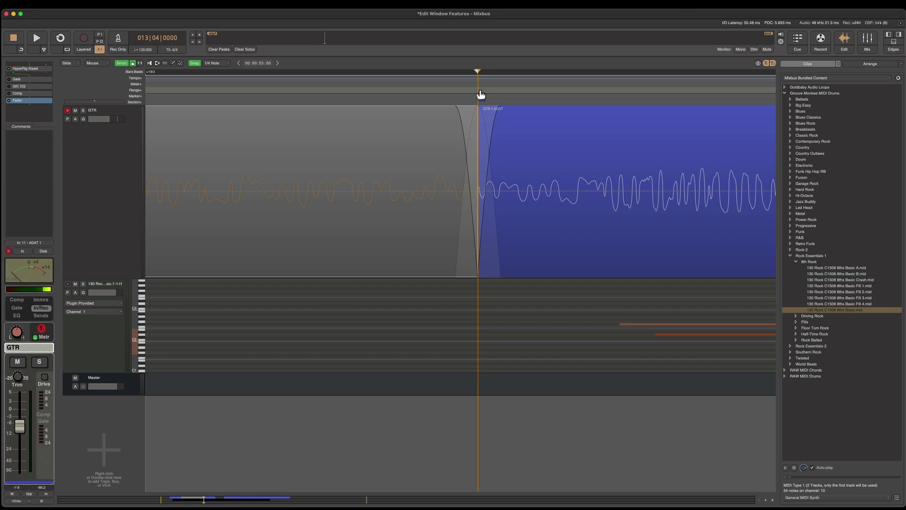
{"action": "left_click_drag", "start_coordinate": [455, 118], "coordinate": [239, 195]}
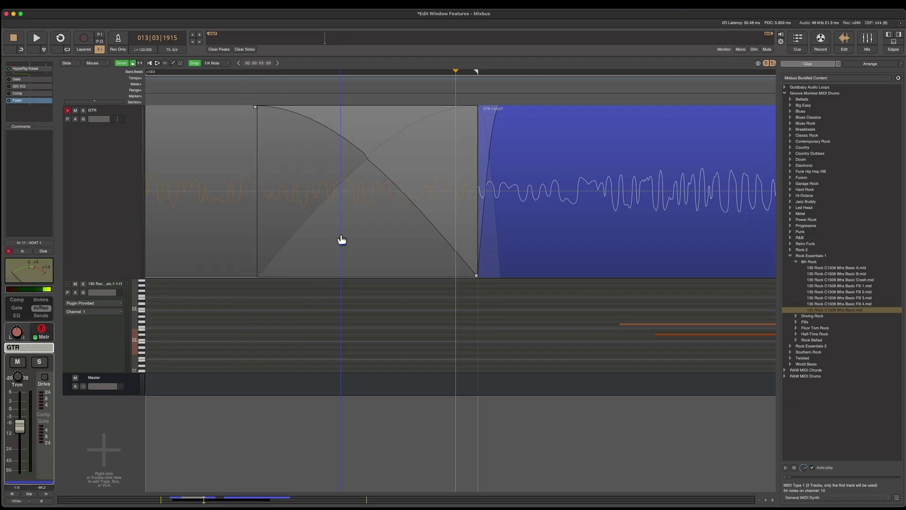
Try other shapes on the second GTR segment's fade-out and set it to Fast.
{"action": "right_click", "coordinate": [361, 186]}
{"action": "left_click", "coordinate": [382, 210]}
{"action": "right_click", "coordinate": [382, 208]}
{"action": "left_click", "coordinate": [401, 256]}
{"action": "right_click", "coordinate": [372, 240]}
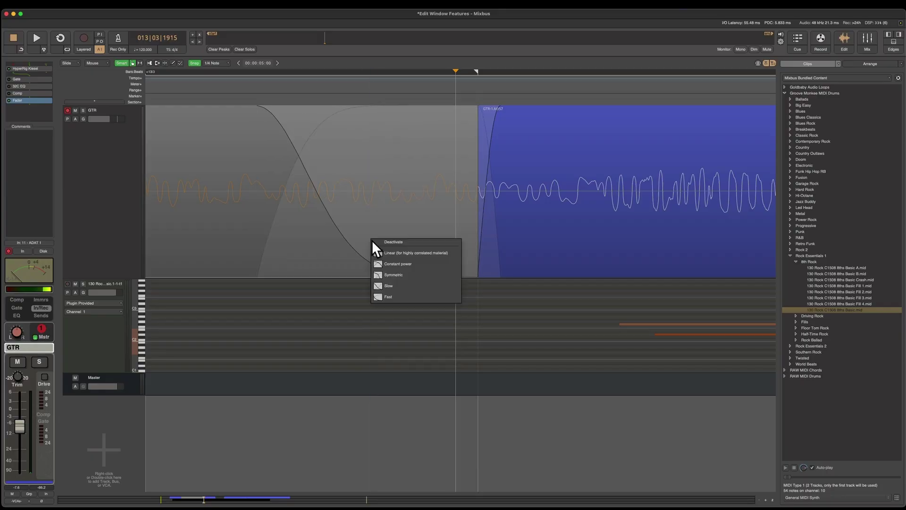
{"action": "left_click", "coordinate": [394, 298]}
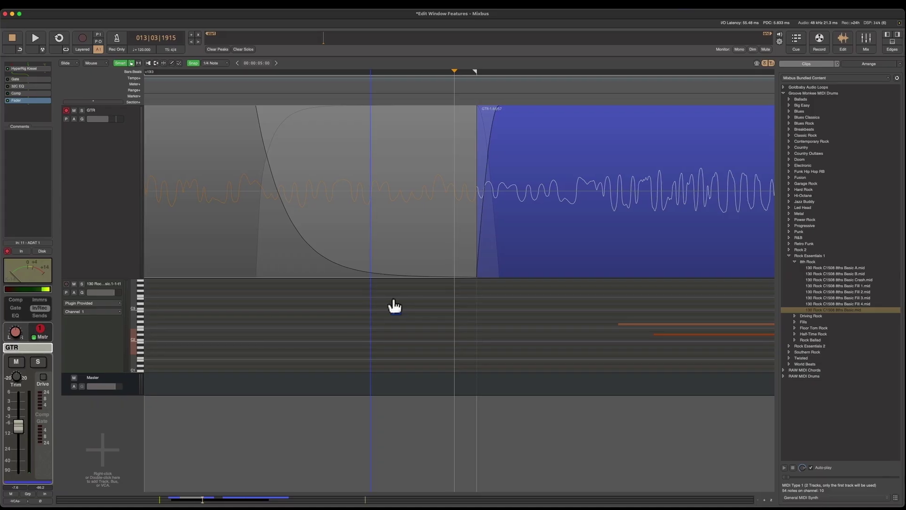
Look up the editing commands for fades on the selected GTR segment.
{"action": "left_click", "coordinate": [101, 6]}
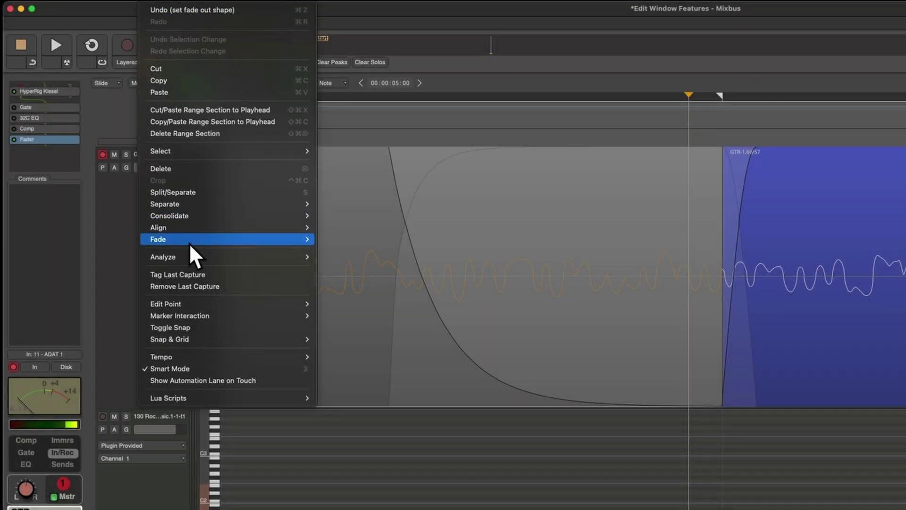
{"action": "mouse_move", "coordinate": [125, 169]}
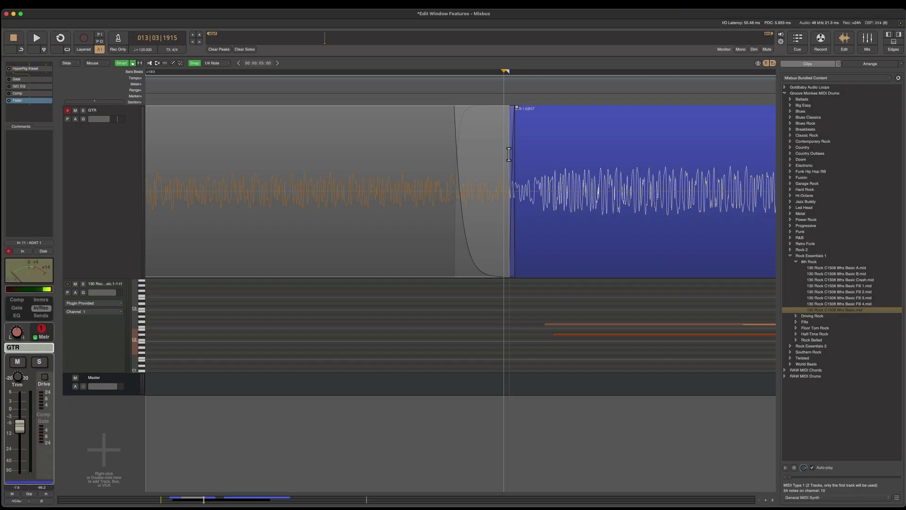
Select a short range from the start of the GTR segment at bar 13 beat 4 and add a fade-in of that length.
{"action": "left_click_drag", "start_coordinate": [509, 155], "coordinate": [556, 171]}
{"action": "key", "text": "/"}
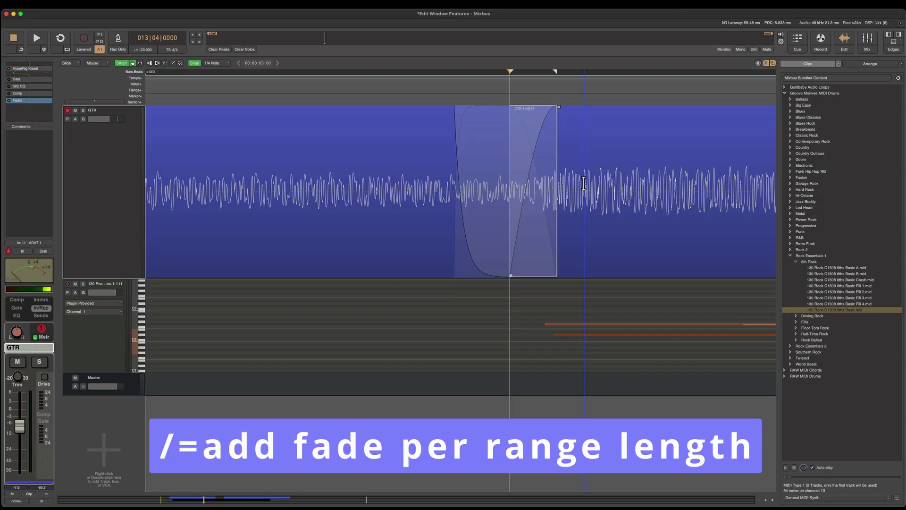
{"action": "mouse_move", "coordinate": [542, 192]}
{"action": "left_mouse_down"}
{"action": "mouse_move", "coordinate": [514, 204]}
{"action": "mouse_move", "coordinate": [596, 218]}
{"action": "left_mouse_up"}
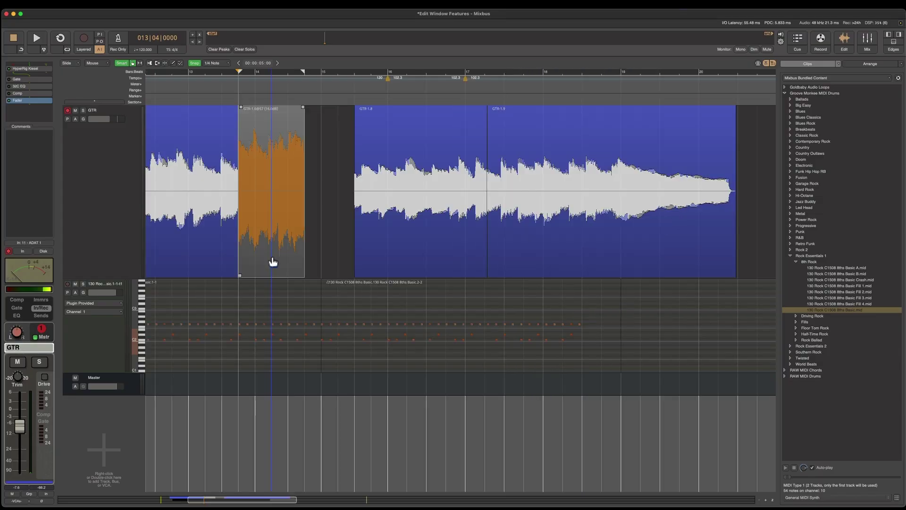
Raise the clip gain of the GTR segment starting at bar 13 beat 4 to about 23 dB.
{"action": "key", "text": "shift+6"}
{"action": "key", "text": "shift+6"}
{"action": "key", "text": "shift+6"}
{"action": "key", "text": "shift+6"}
{"action": "key", "text": "shift+6"}
{"action": "key", "text": "shift+6"}
{"action": "key", "text": "shift+6"}
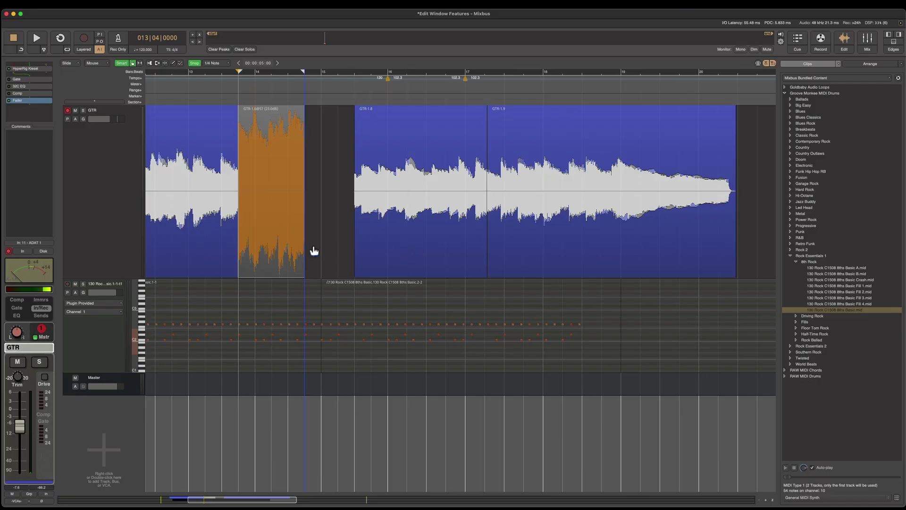
{"action": "left_click", "coordinate": [325, 250]}
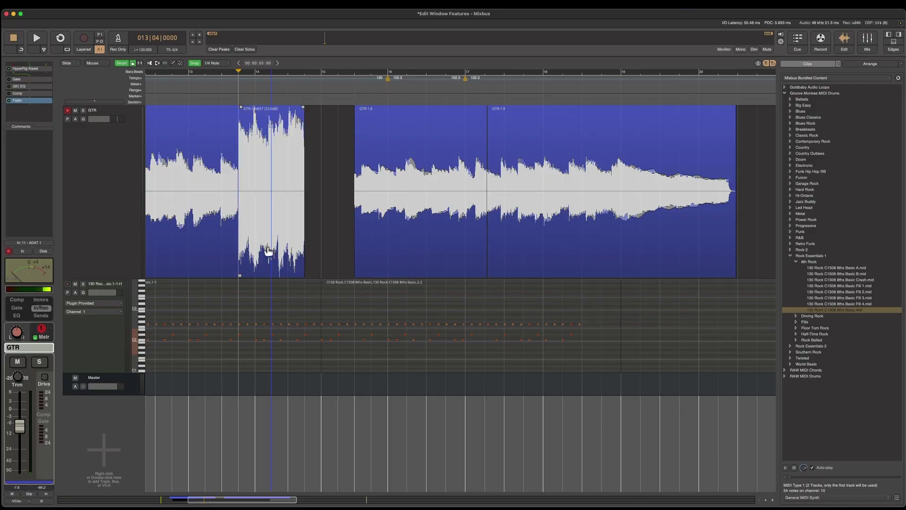
Lower the clip gain of the GTR segment starting at bar 13 beat 4 by several decibels.
{"action": "key", "text": "ctrl+7"}
{"action": "key", "text": "ctrl+7"}
{"action": "key", "text": "ctrl+7"}
{"action": "key", "text": "ctrl+7"}
{"action": "key", "text": "ctrl+7"}
{"action": "key", "text": "ctrl+7"}
{"action": "key", "text": "ctrl+7"}
{"action": "key", "text": "ctrl+7"}
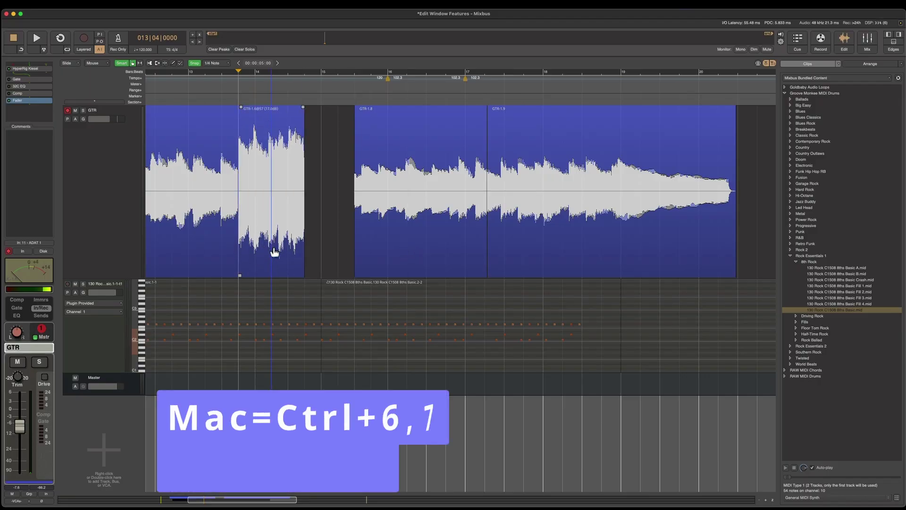
Raise the clip gain of the GTR segment starting at bar 15 beat 3 to 6 dB.
{"action": "key", "text": "ctrl+6"}
{"action": "key", "text": "ctrl+6"}
{"action": "key", "text": "ctrl+6"}
{"action": "key", "text": "ctrl+6"}
{"action": "key", "text": "ctrl+6"}
{"action": "key", "text": "ctrl+6"}
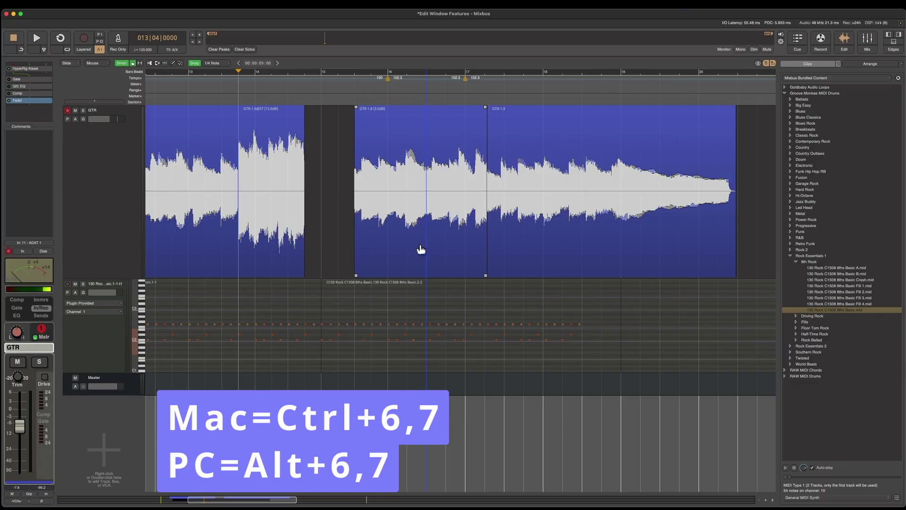
Lower the clip gain of the last GTR segment to -8 dB.
{"action": "key", "text": "ctrl+7"}
{"action": "key", "text": "ctrl+7"}
{"action": "key", "text": "ctrl+7"}
{"action": "key", "text": "ctrl+7"}
{"action": "key", "text": "ctrl+7"}
{"action": "key", "text": "ctrl+7"}
{"action": "key", "text": "ctrl+7"}
{"action": "key", "text": "ctrl+7"}
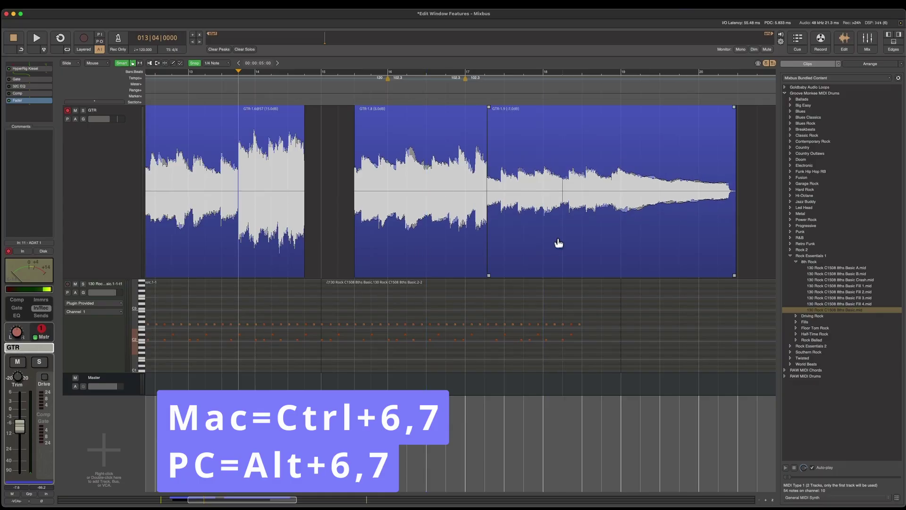
Select the two boosted GTR segments and adjust their clip gain, ending at 10 dB for the earlier and 6 dB for the other.
{"action": "key", "text": "ctrl+6"}
{"action": "key", "text": "ctrl+6"}
{"action": "key", "text": "ctrl+6"}
{"action": "left_click", "coordinate": [395, 245], "text": "shift"}
{"action": "key", "text": "ctrl+7"}
{"action": "key", "text": "ctrl+7"}
{"action": "key", "text": "ctrl+7"}
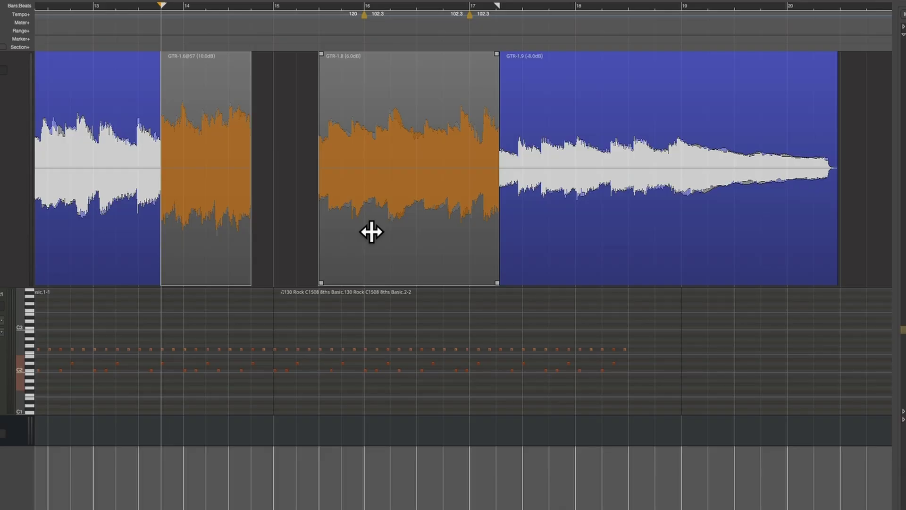
Slip the audio earlier inside the 6 dB GTR segment and give it a fade-in and fade-out of about one beat each.
{"action": "left_click_drag", "start_coordinate": [371, 231], "coordinate": [346, 239]}
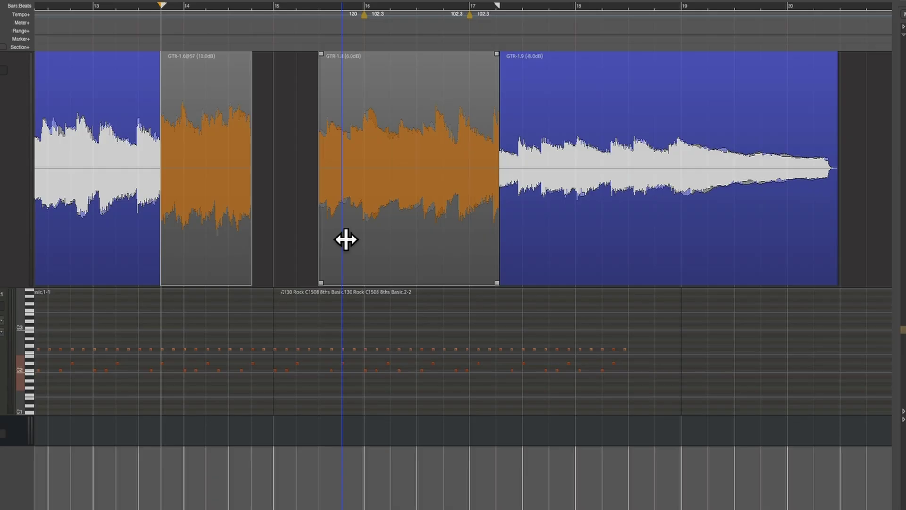
{"action": "left_click_drag", "start_coordinate": [321, 54], "coordinate": [340, 94]}
{"action": "left_click_drag", "start_coordinate": [499, 55], "coordinate": [455, 98]}
{"action": "left_click_drag", "start_coordinate": [390, 226], "coordinate": [397, 244]}
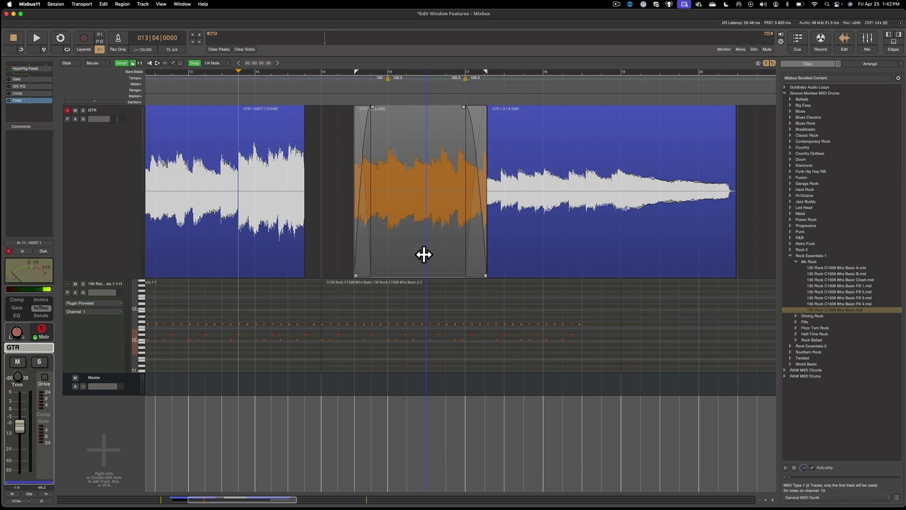
Look up the region commands for the selected GTR segment, including grouping and ungrouping.
{"action": "right_click", "coordinate": [424, 254]}
{"action": "mouse_move", "coordinate": [444, 258]}
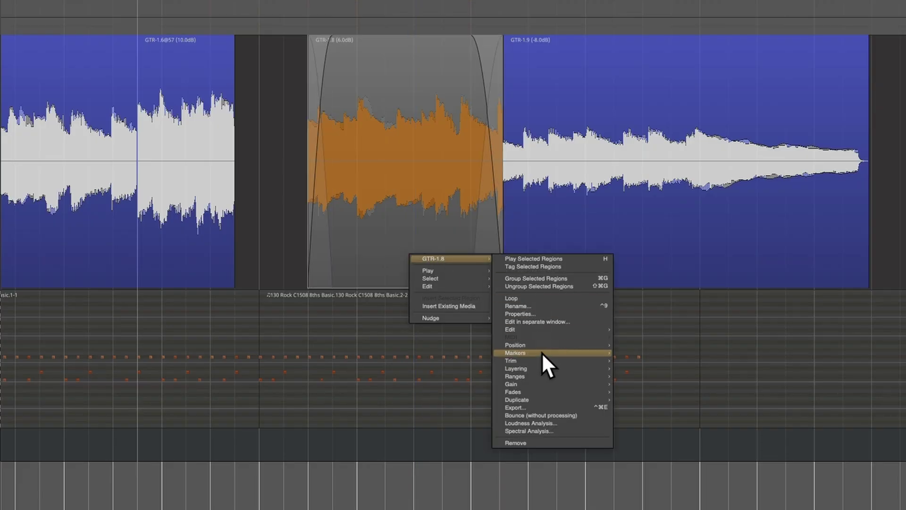
{"action": "mouse_move", "coordinate": [531, 385]}
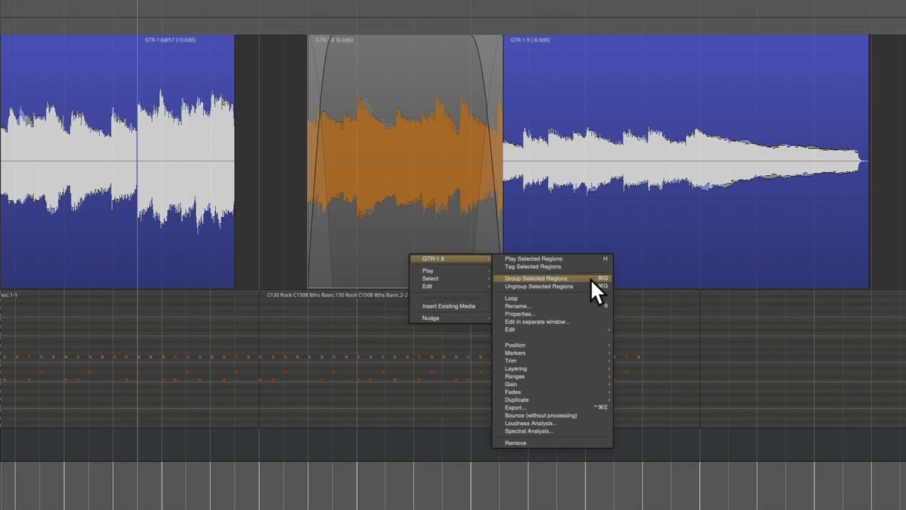
{"action": "left_click", "coordinate": [637, 236]}
Select the last three GTR segments, group them and move them together slightly earlier.
{"action": "left_click", "coordinate": [216, 244], "text": "ctrl"}
{"action": "left_click", "coordinate": [612, 252], "text": "ctrl"}
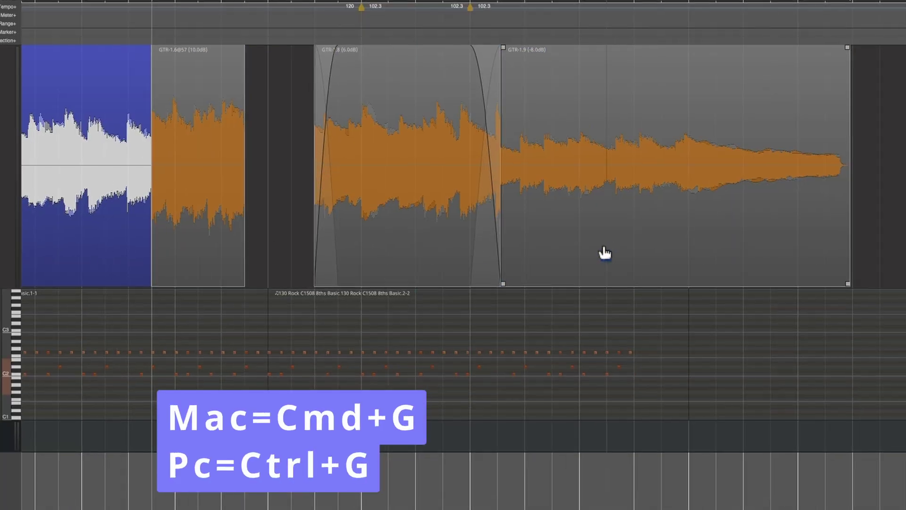
{"action": "left_click_drag", "start_coordinate": [612, 252], "coordinate": [592, 246]}
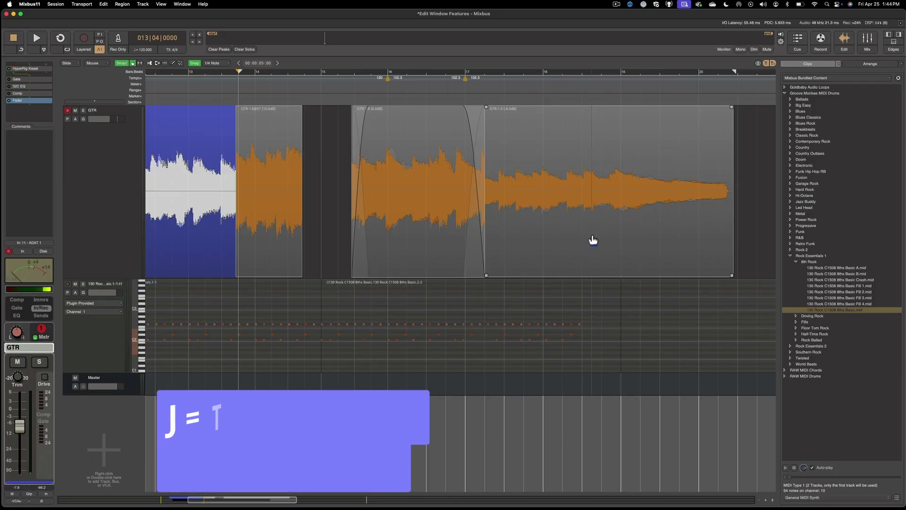
Trim the last GTR segment's start to bar 16 and its end to about bar 17 beat 3.
{"action": "key", "text": "k"}
{"action": "key", "text": "j"}
{"action": "key", "text": "k"}
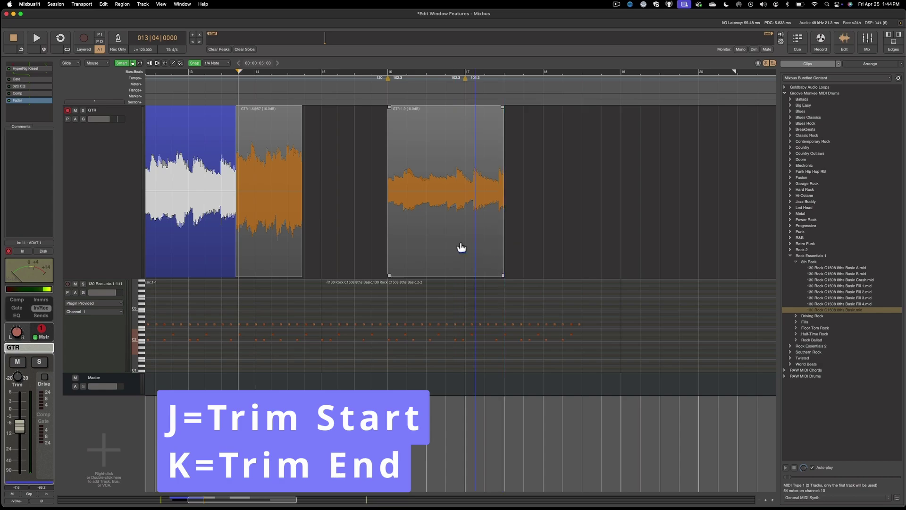
Extend the last GTR segment's start back to about bar 14 beat 4 and its end past bar 20.
{"action": "key", "text": "j"}
{"action": "key", "text": "j"}
{"action": "key", "text": "k"}
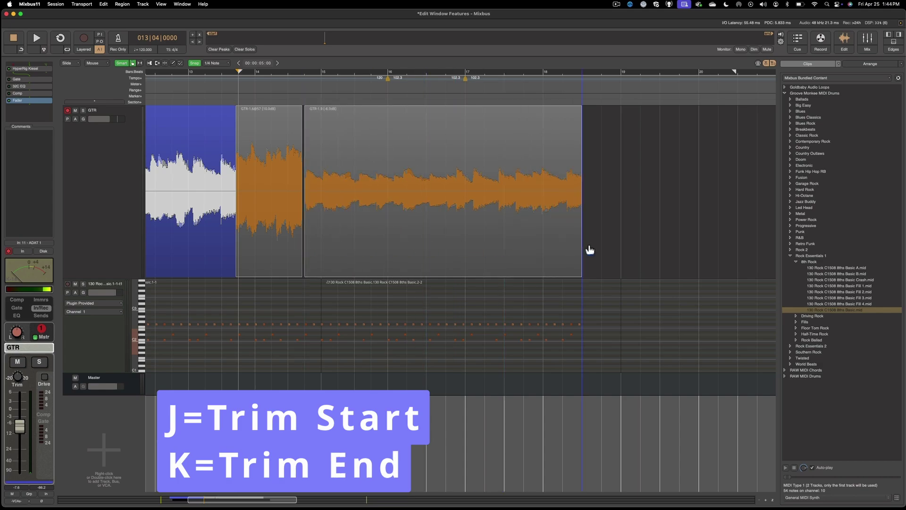
{"action": "key", "text": "k"}
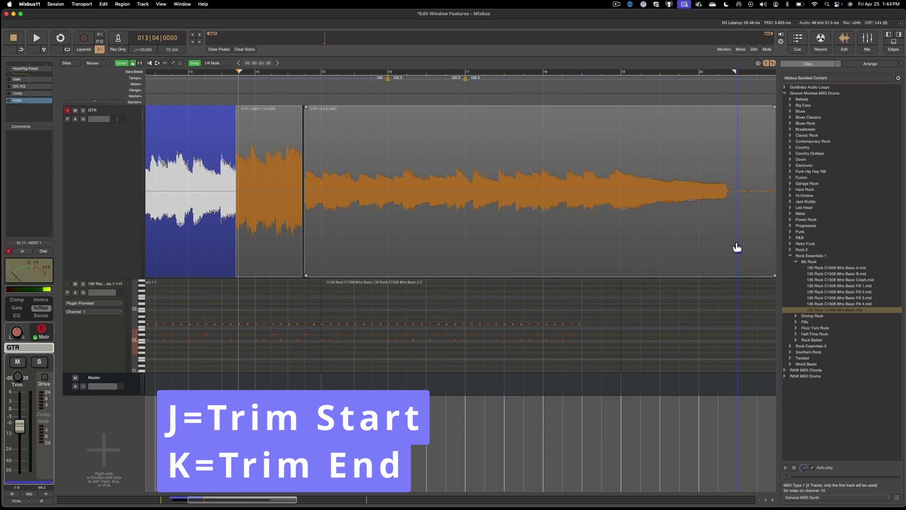
Trim the last GTR segment's start repeatedly at different positions, bringing it to about bar 17 beat 3.
{"action": "key", "text": "j"}
{"action": "key", "text": "j"}
{"action": "key", "text": "j"}
{"action": "key", "text": "j"}
{"action": "key", "text": "j"}
{"action": "key", "text": "j"}
{"action": "key", "text": "j"}
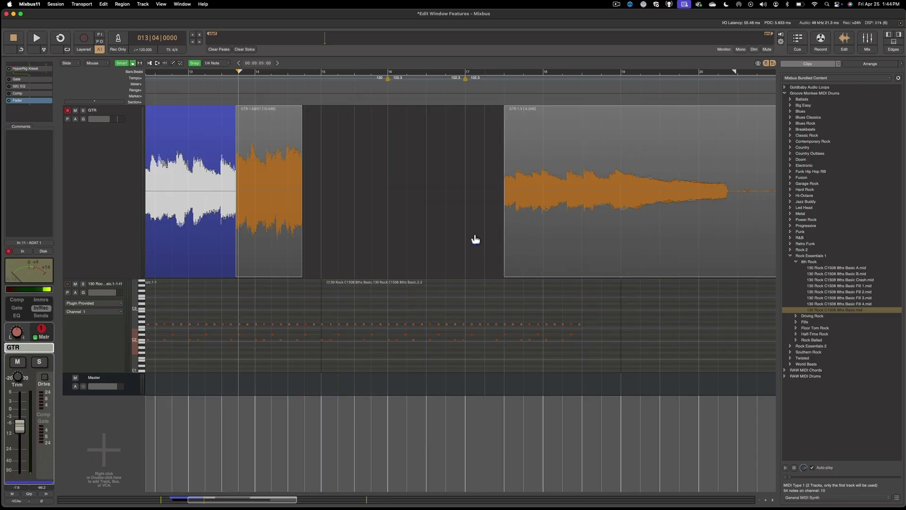
{"action": "key", "text": "j"}
{"action": "key", "text": "j"}
{"action": "key", "text": "j"}
{"action": "key", "text": "j"}
{"action": "key", "text": "j"}
{"action": "key", "text": "j"}
{"action": "key", "text": "j"}
{"action": "key", "text": "j"}
{"action": "key", "text": "j"}
{"action": "key", "text": "j"}
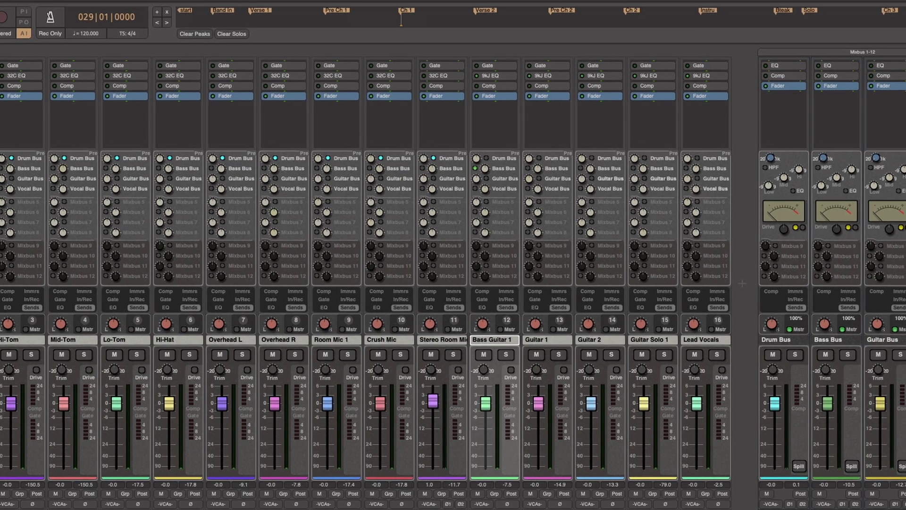
Play the full song session from bar 29 in the Mixer view.
{"action": "key", "text": "space"}
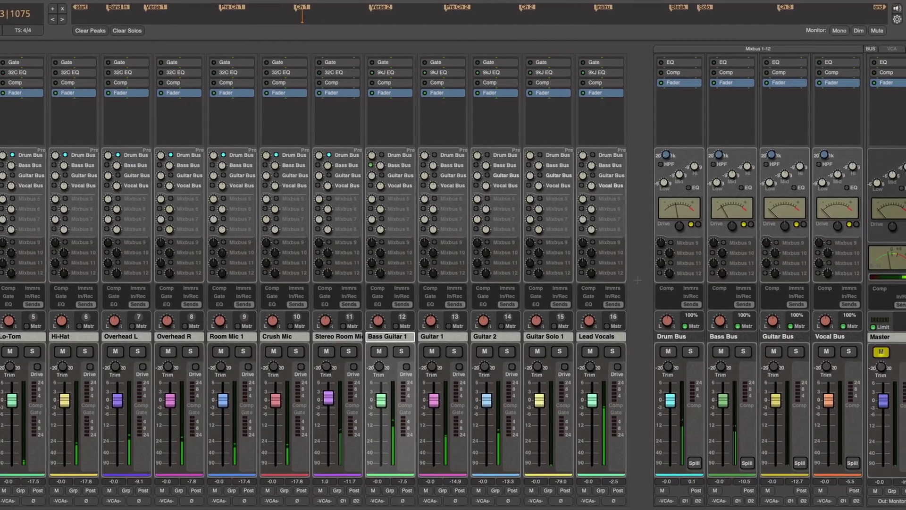